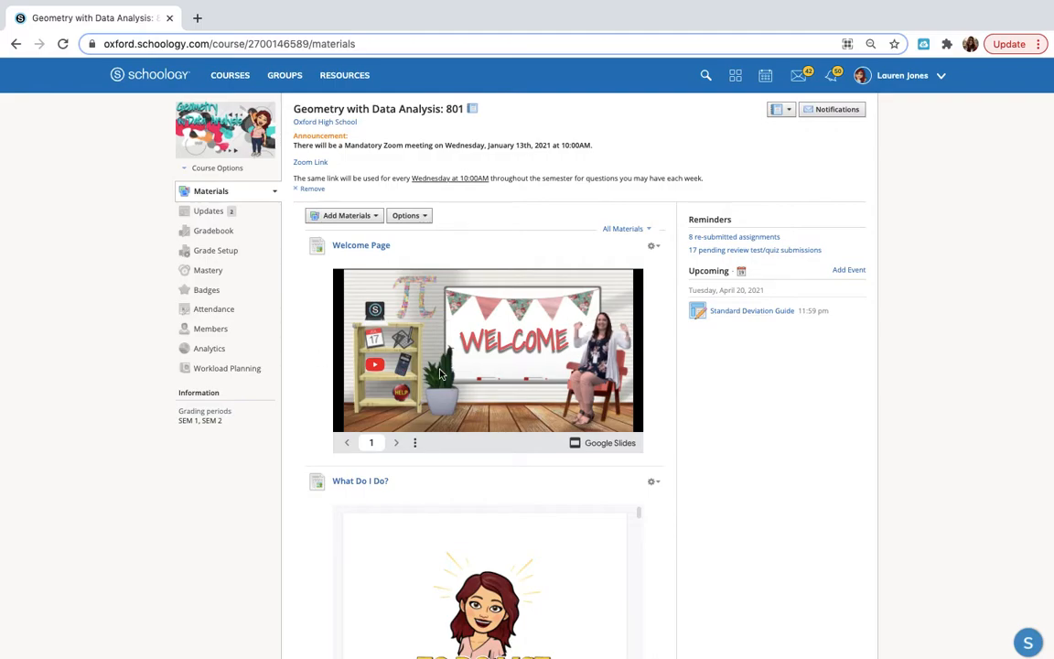
Follow the calculator link in the course's Welcome Page image to Desmos and switch to the Graphing Calculator.
{"action": "scroll", "coordinate": [704, 406], "scroll_direction": "down", "scroll_amount": 1}
{"action": "scroll", "coordinate": [703, 405], "scroll_direction": "up", "scroll_amount": 1}
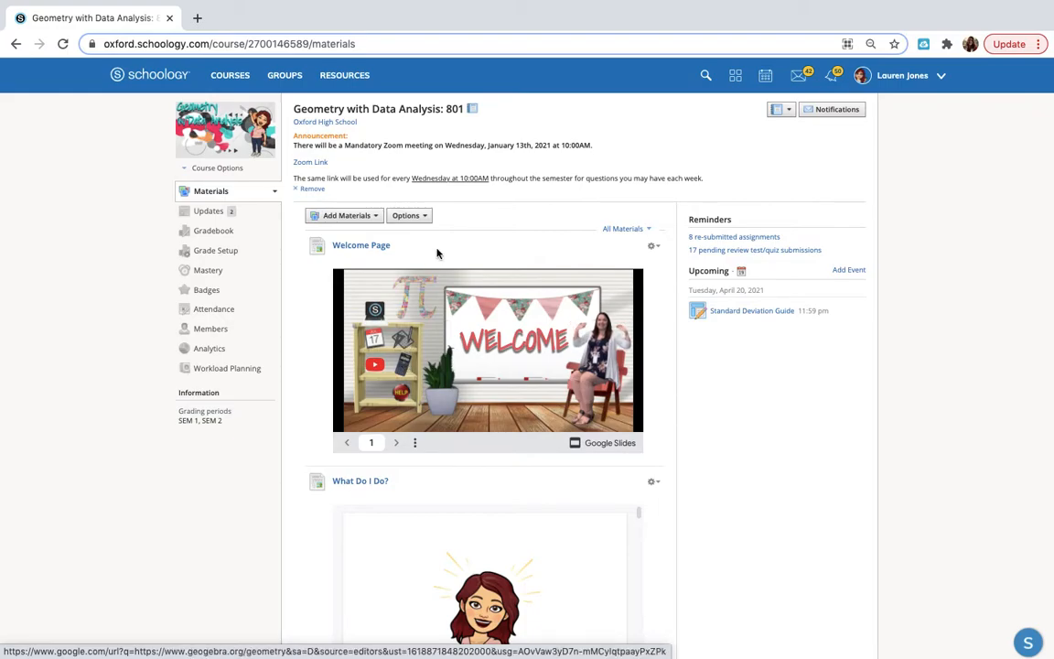
{"action": "scroll", "coordinate": [430, 265], "scroll_direction": "down", "scroll_amount": 1}
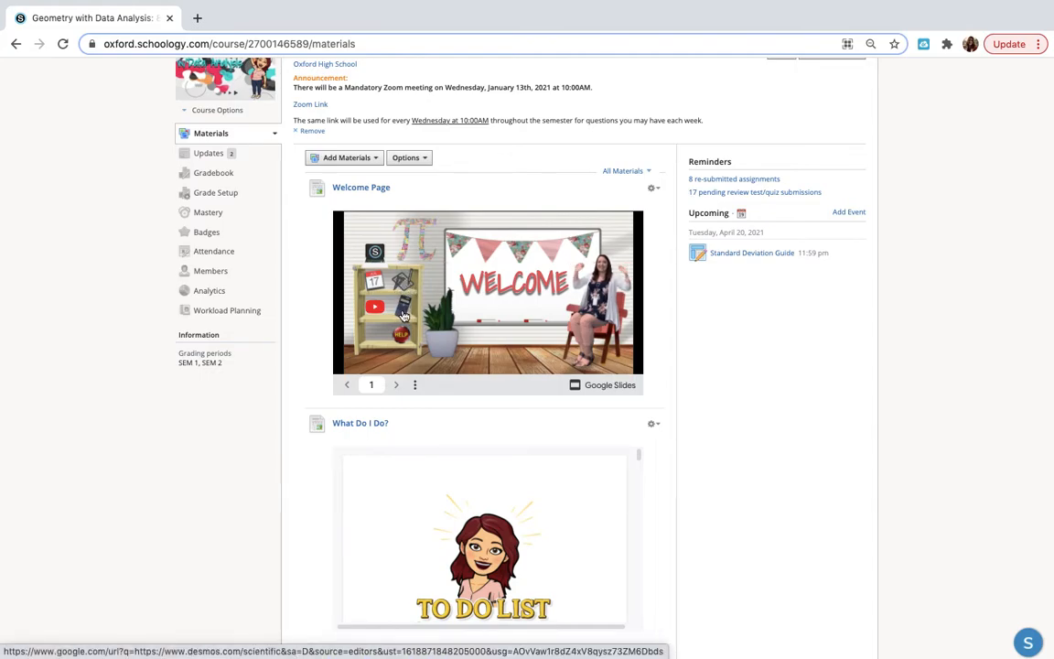
{"action": "left_click", "coordinate": [403, 315]}
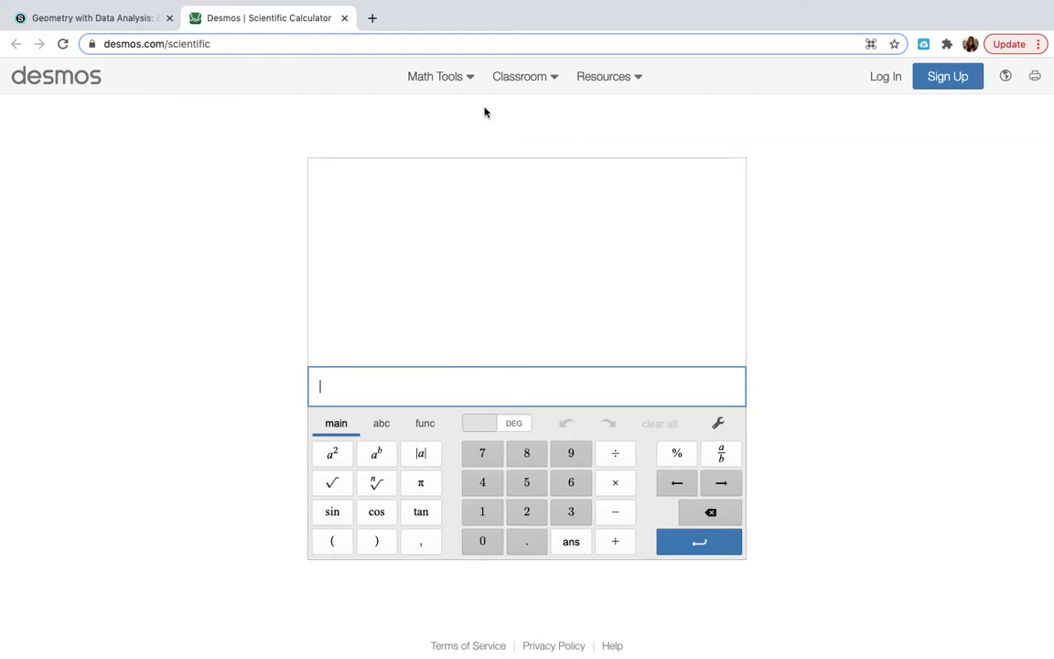
{"action": "left_click", "coordinate": [457, 79]}
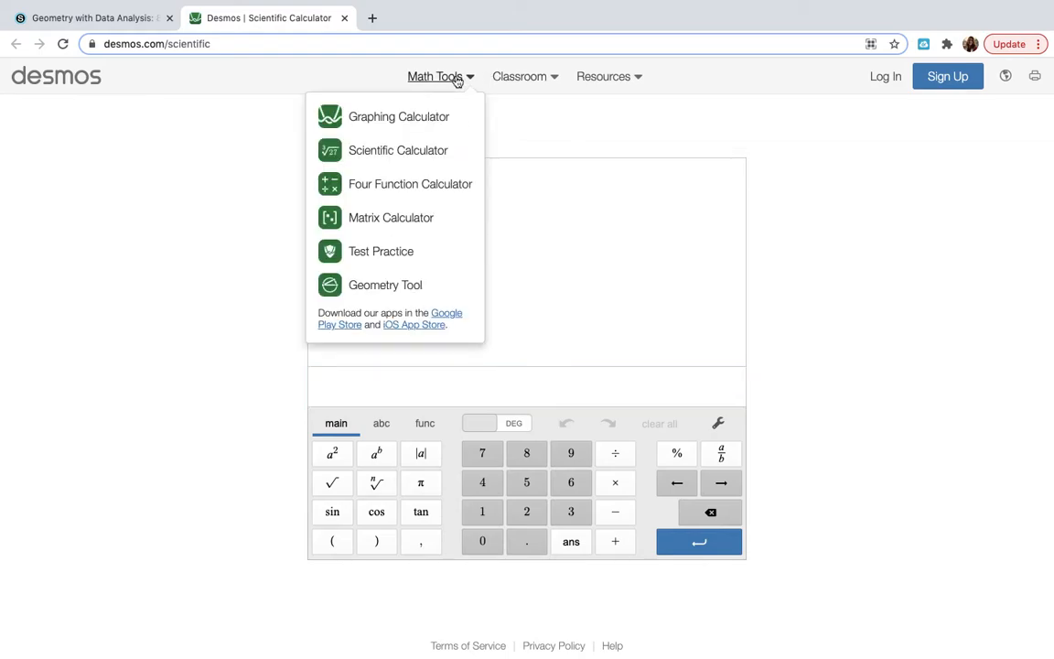
{"action": "left_click", "coordinate": [383, 120]}
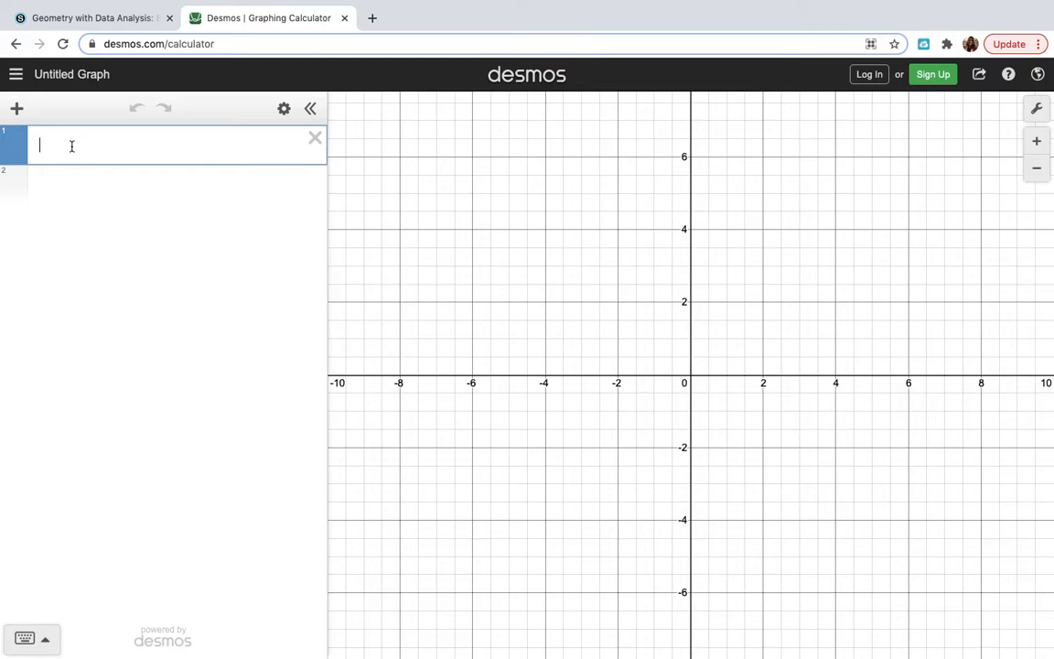
Insert a table and enter the values 6, 10, 8, 13, 20, 9 and 5 in its x₁ column.
{"action": "left_click", "coordinate": [19, 109]}
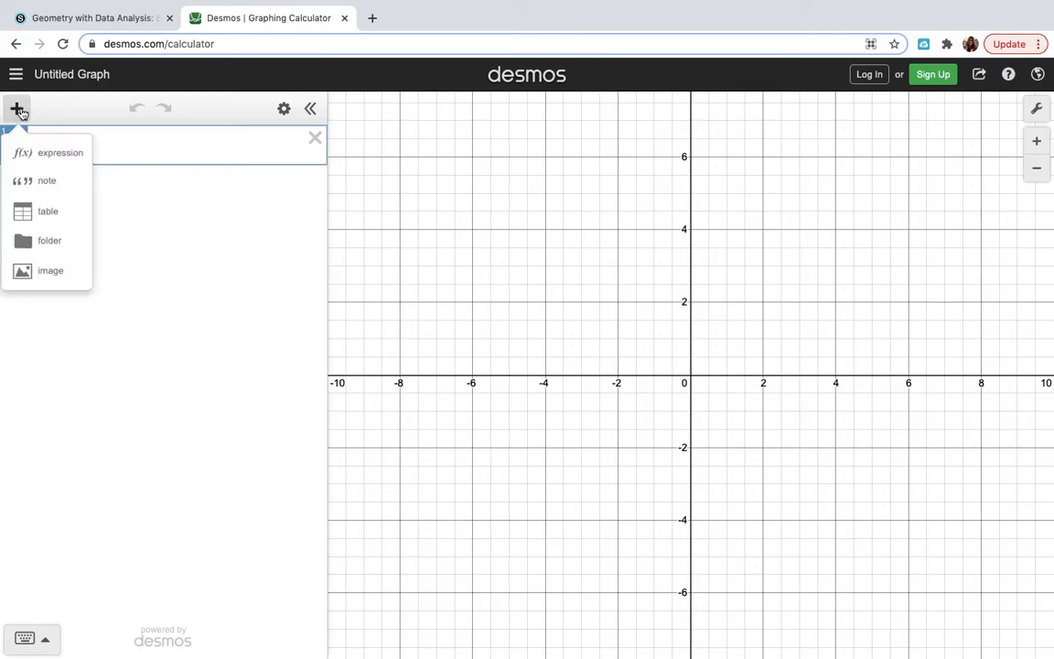
{"action": "left_click", "coordinate": [49, 214]}
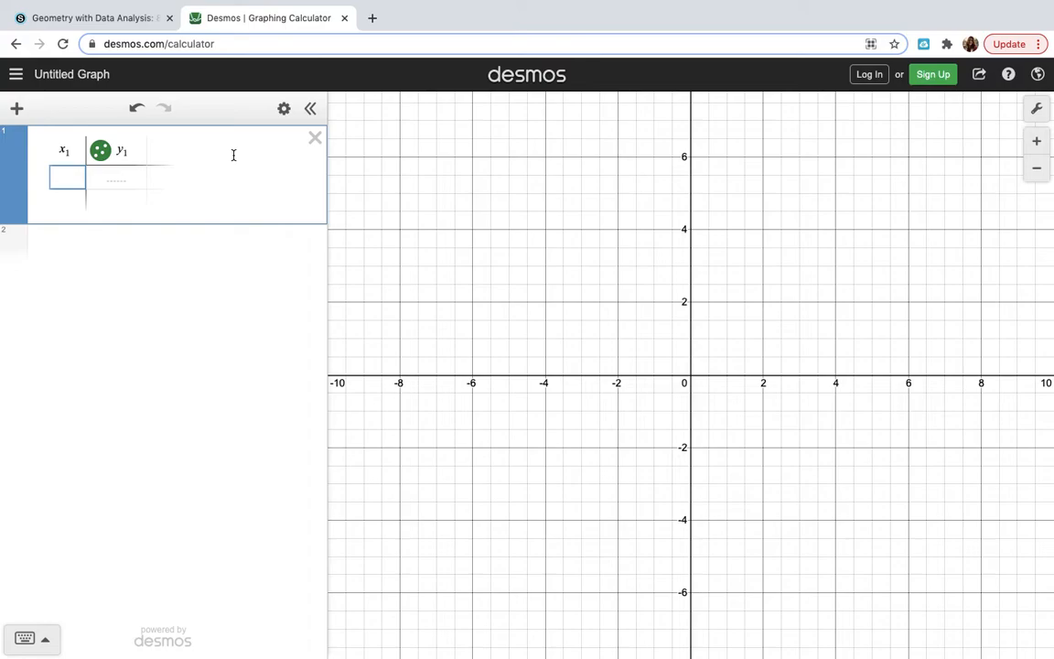
{"action": "type", "text": "6"}
{"action": "key", "text": "Return"}
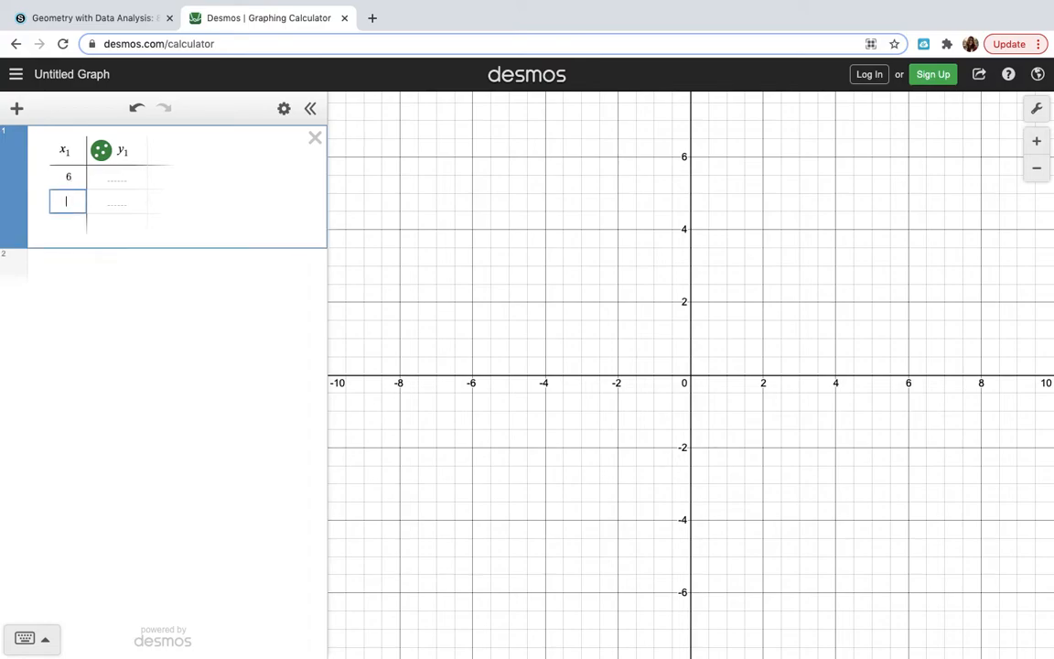
{"action": "type", "text": "10"}
{"action": "key", "text": "Return"}
{"action": "type", "text": "8"}
{"action": "key", "text": "Return"}
{"action": "type", "text": "13"}
{"action": "key", "text": "Return"}
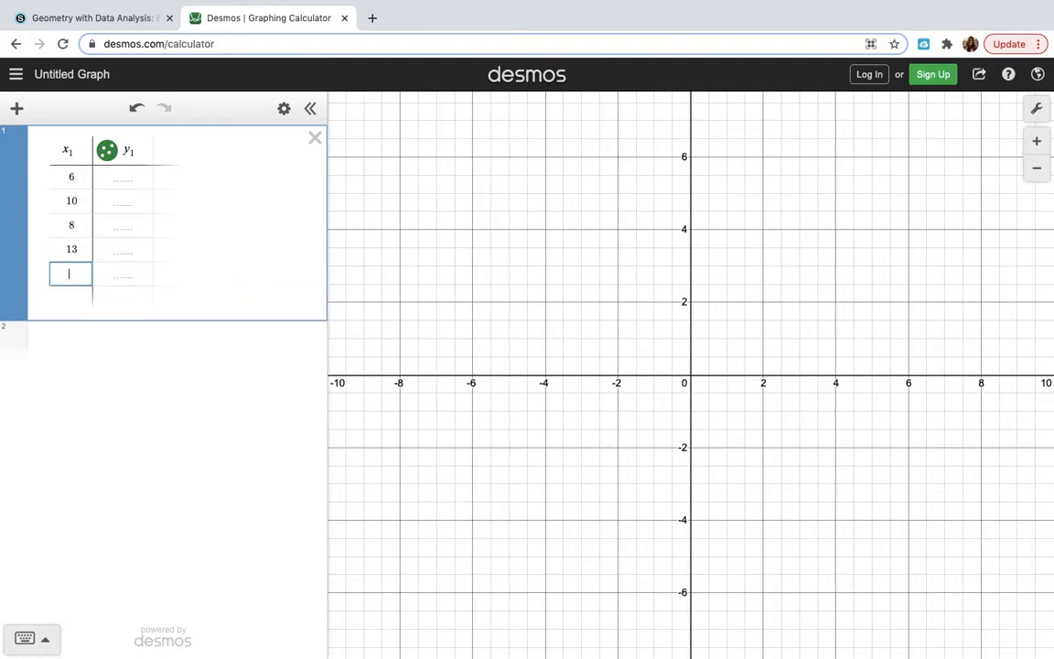
{"action": "type", "text": "20"}
{"action": "key", "text": "Return"}
{"action": "type", "text": "9"}
{"action": "key", "text": "Return"}
{"action": "type", "text": "5"}
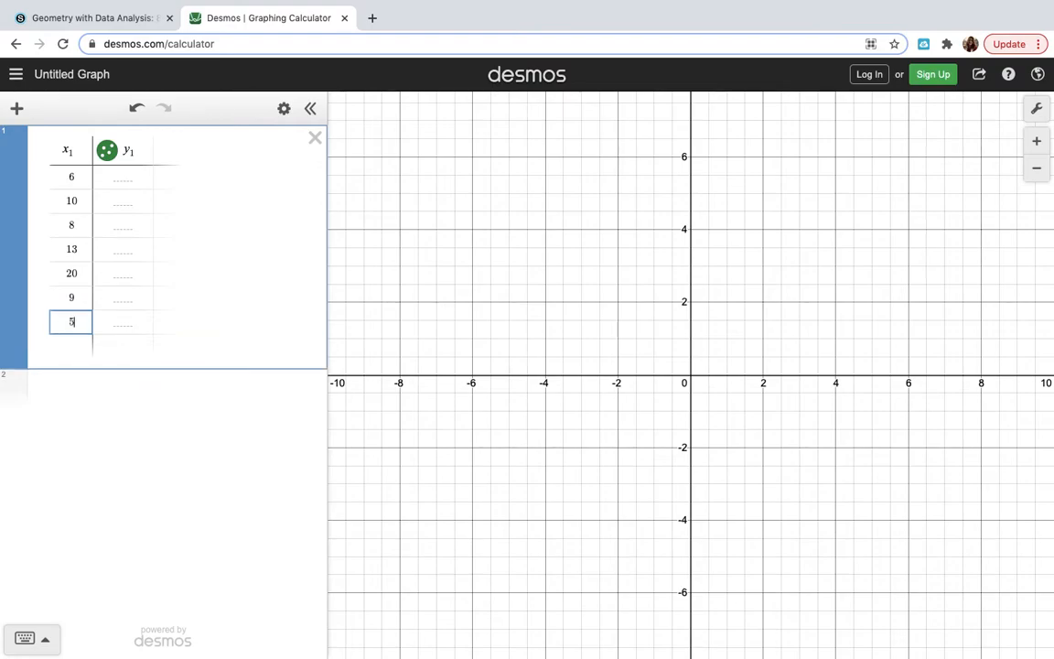
{"action": "key", "text": "Return"}
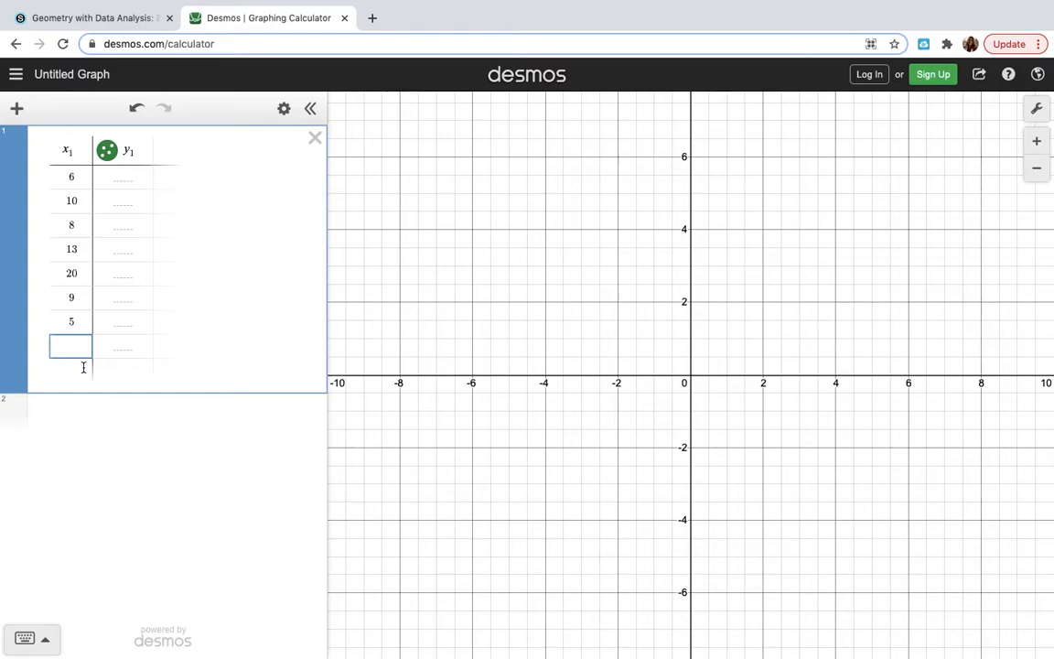
Calculate the mean of the table data by entering mean(x₁) in the expression line below the table.
{"action": "left_click", "coordinate": [69, 411]}
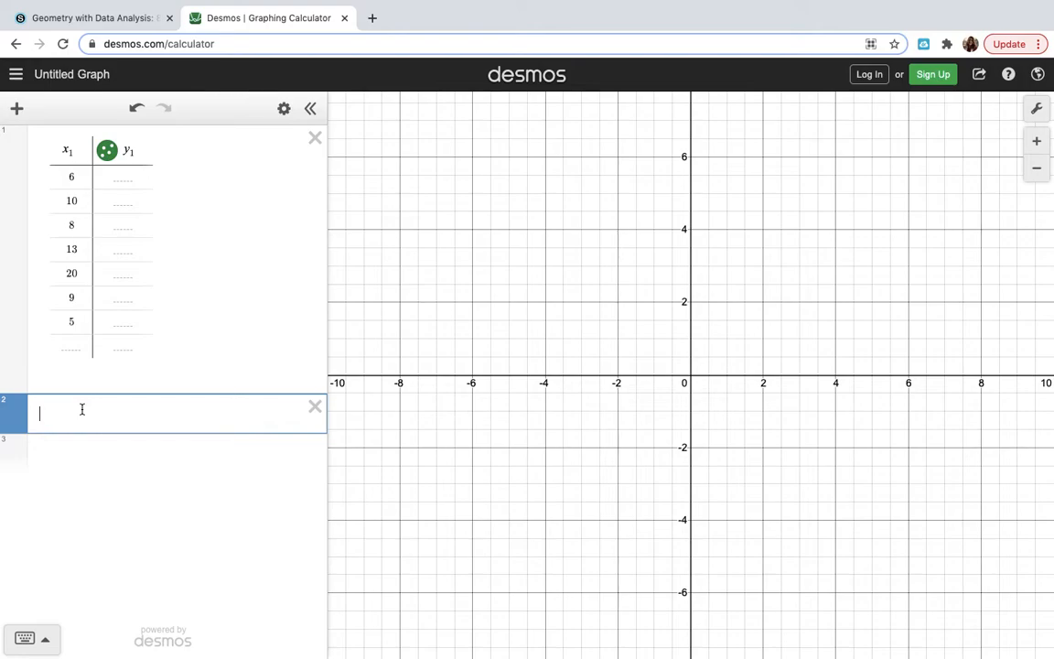
{"action": "type", "text": "me"}
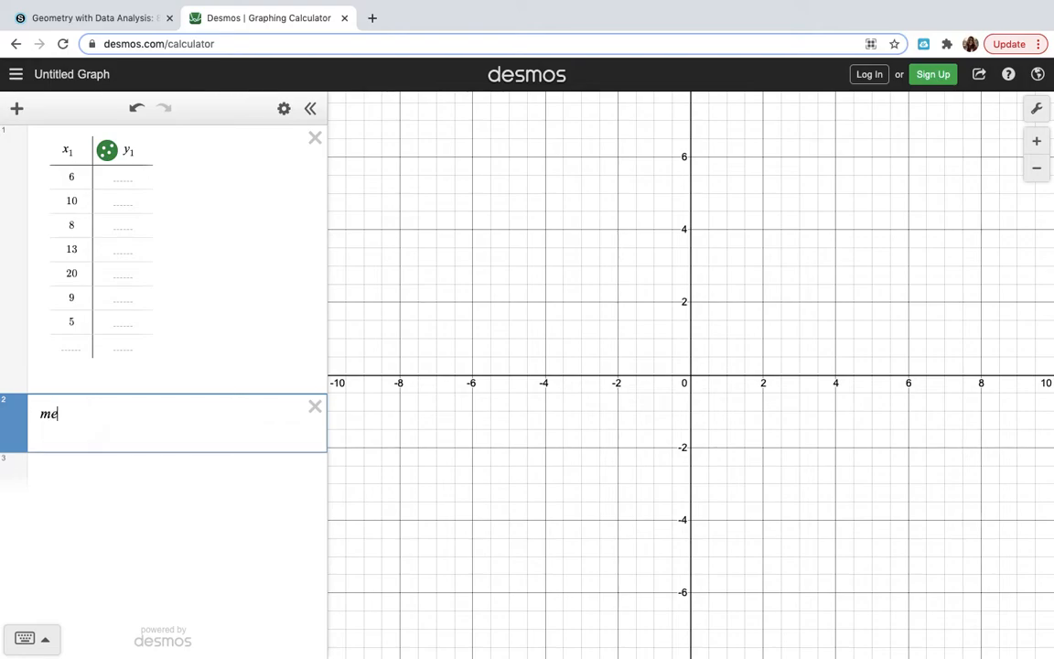
{"action": "type", "text": "an(x"}
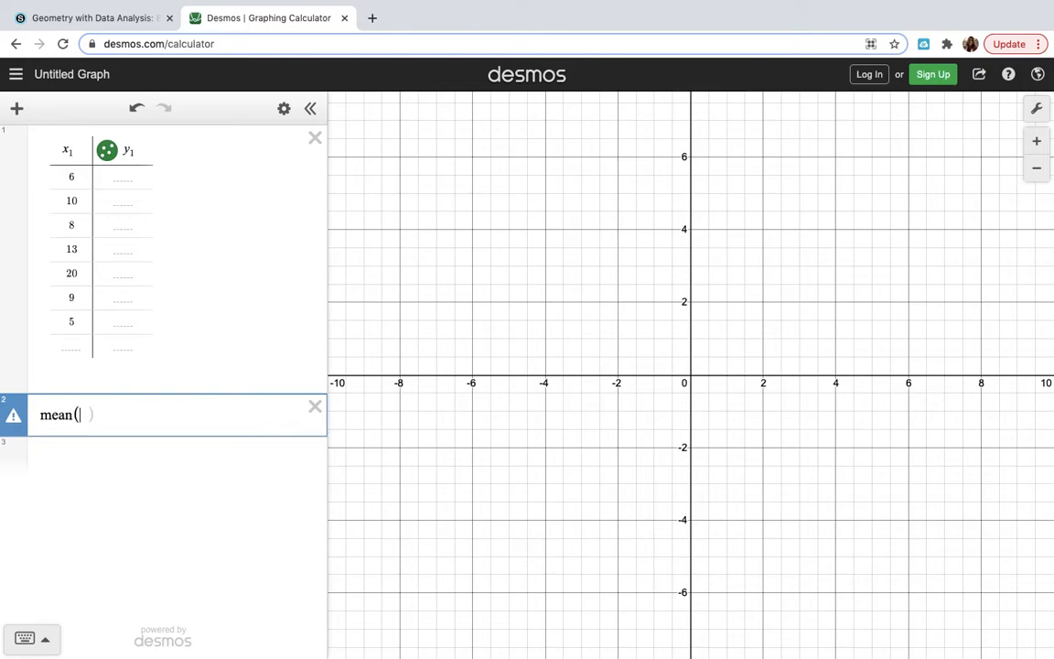
{"action": "type", "text": "1"}
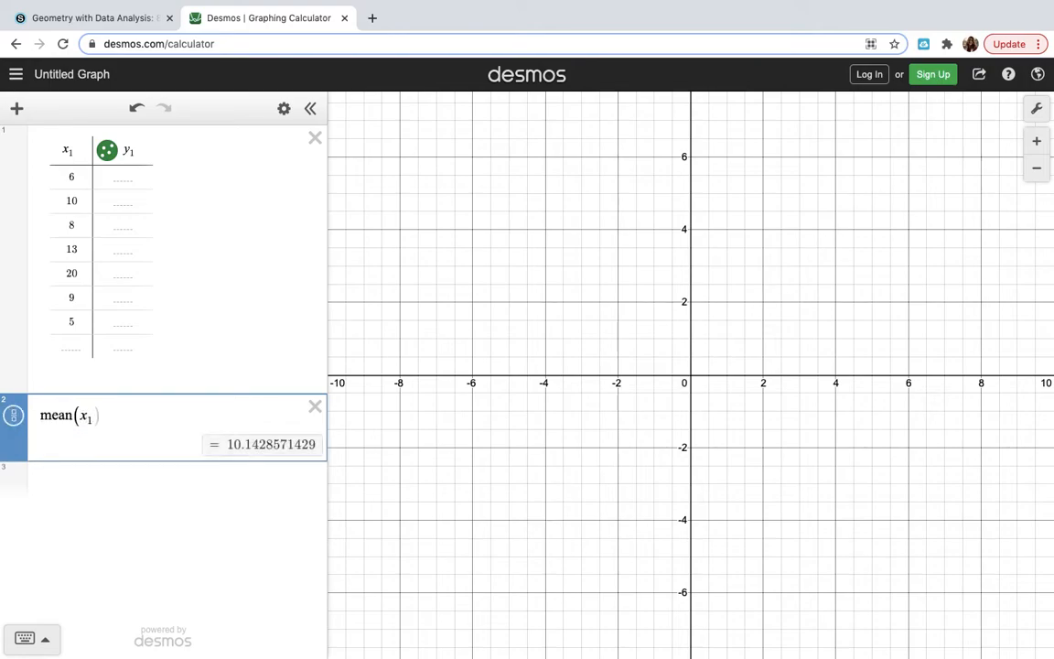
{"action": "type", "text": ")"}
Change the mean expression to median(x₁) to calculate the median of the data.
{"action": "key", "text": "BackSpace"}
{"action": "key", "text": "BackSpace"}
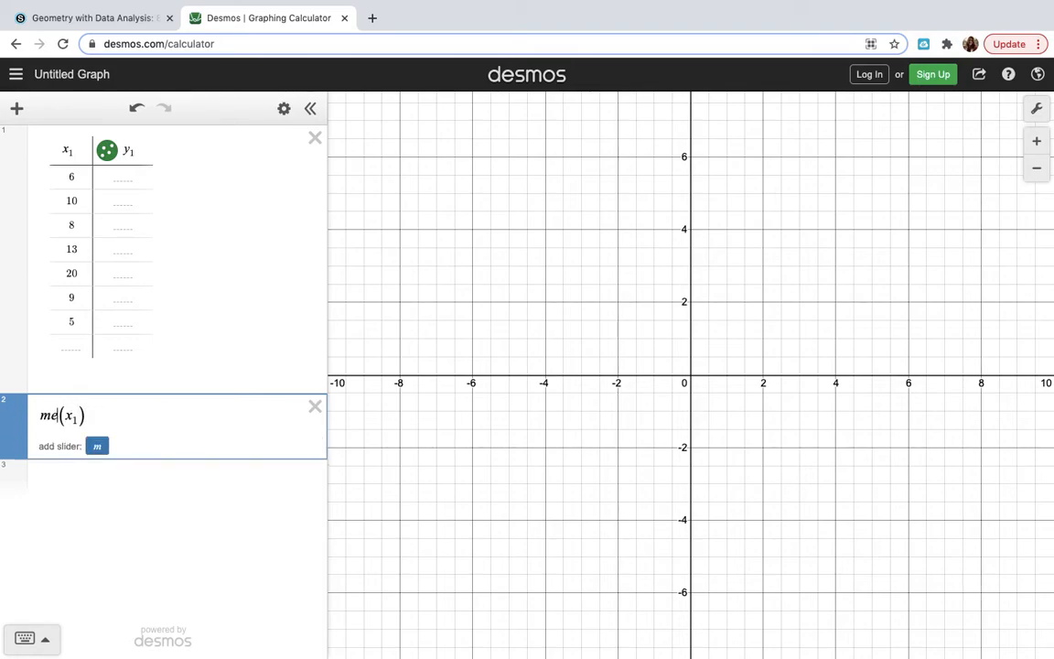
{"action": "type", "text": "dian"}
{"action": "key", "text": "Return"}
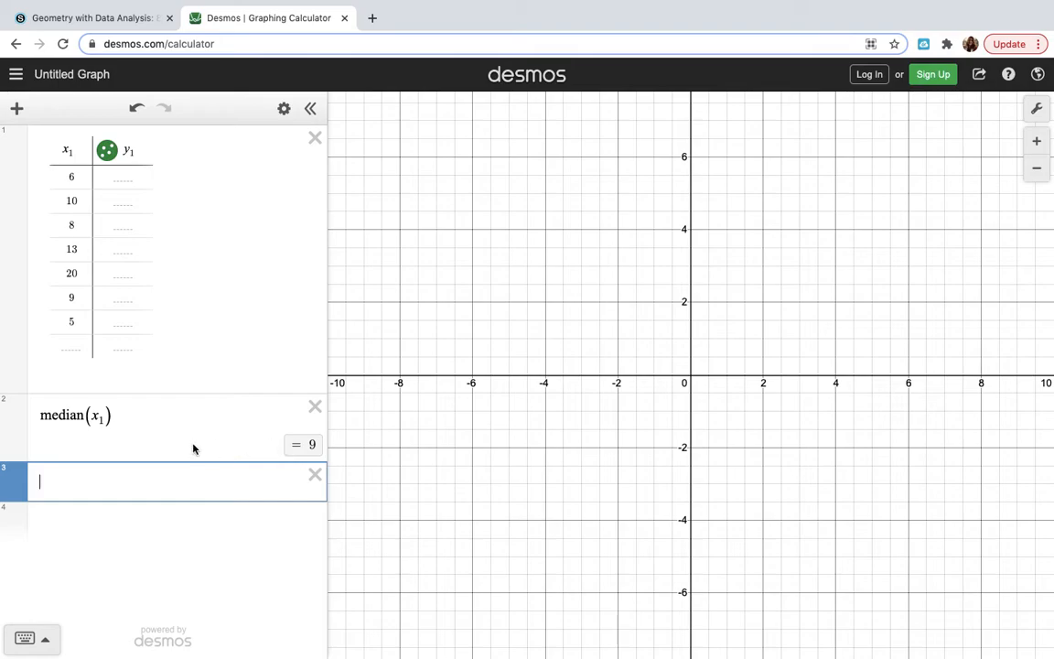
Remove the median function name from the expression, leaving only (x₁).
{"action": "left_click", "coordinate": [82, 415]}
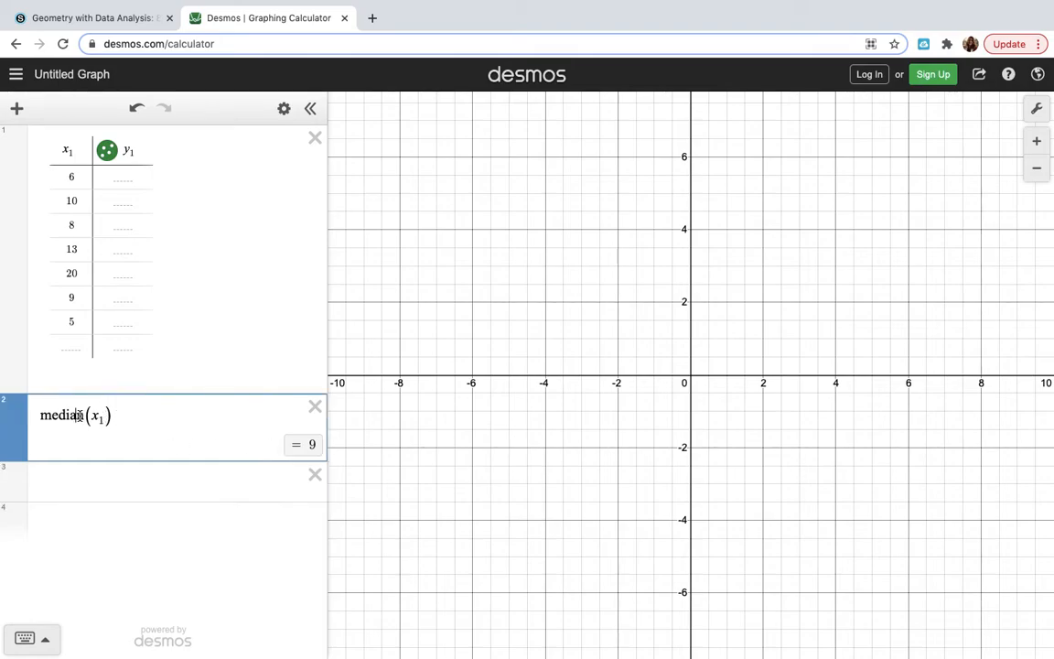
{"action": "key", "text": "BackSpace"}
{"action": "key", "text": "BackSpace"}
{"action": "key", "text": "BackSpace"}
{"action": "key", "text": "BackSpace"}
{"action": "key", "text": "BackSpace"}
{"action": "key", "text": "BackSpace"}
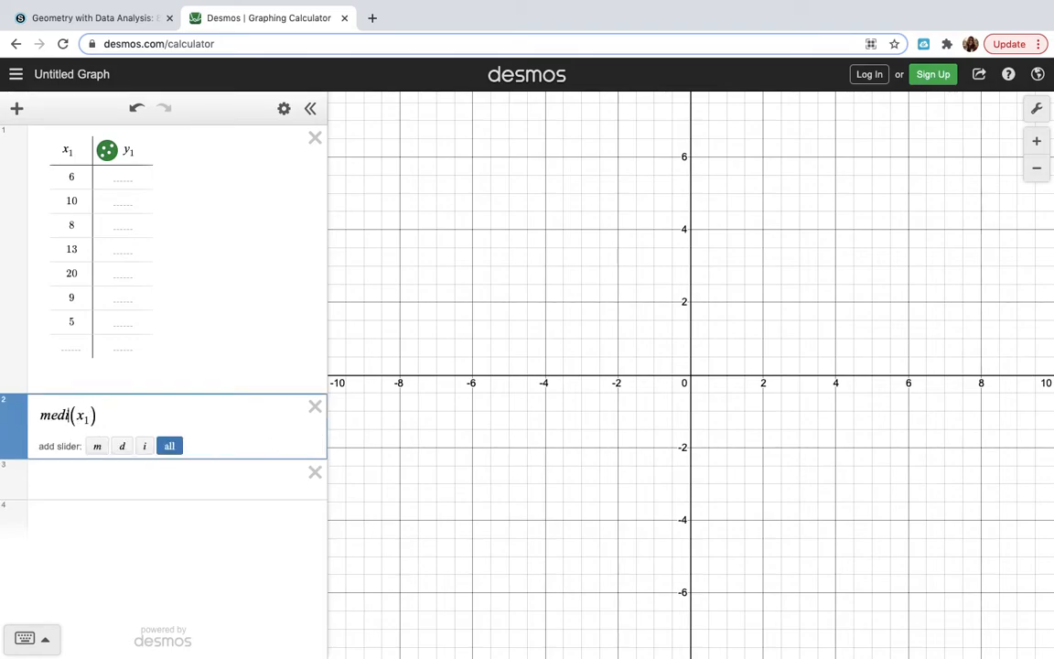
Try to enter a standard deviation function name in front of (x₁), and remove the entered text.
{"action": "type", "text": "stdnd"}
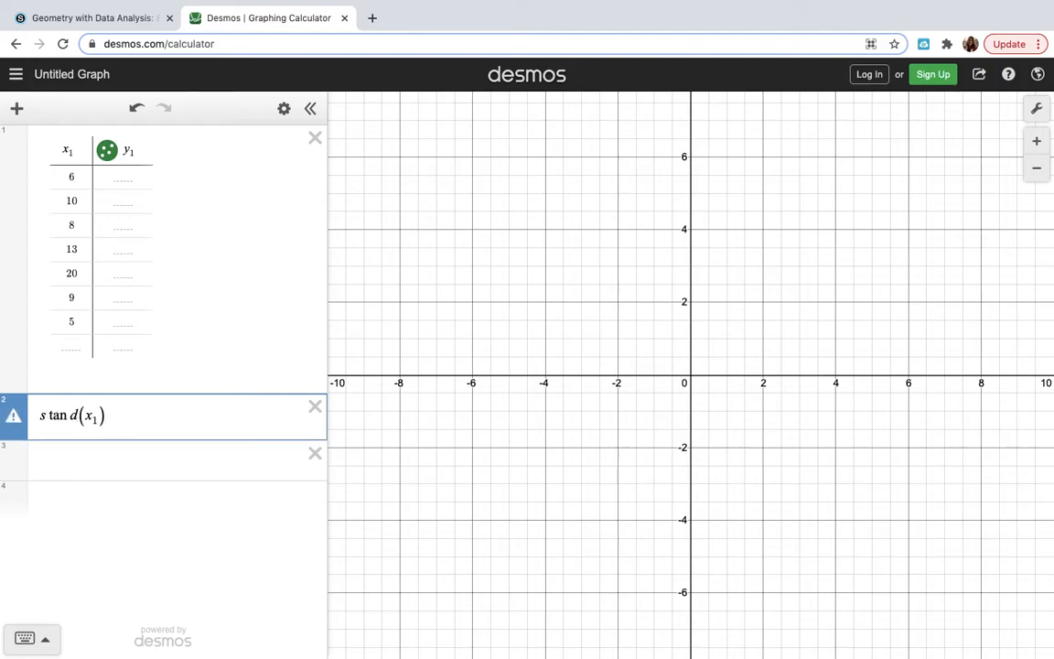
{"action": "key", "text": "BackSpace"}
{"action": "key", "text": "BackSpace"}
{"action": "key", "text": "BackSpace"}
{"action": "key", "text": "BackSpace"}
{"action": "key", "text": "BackSpace"}
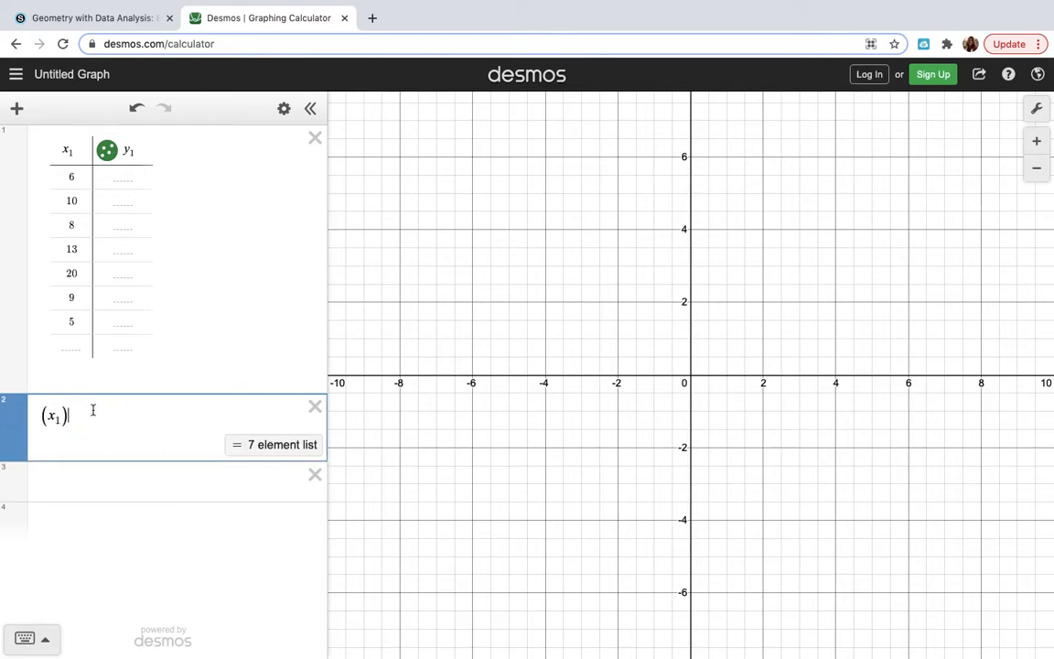
{"action": "left_click", "coordinate": [20, 110]}
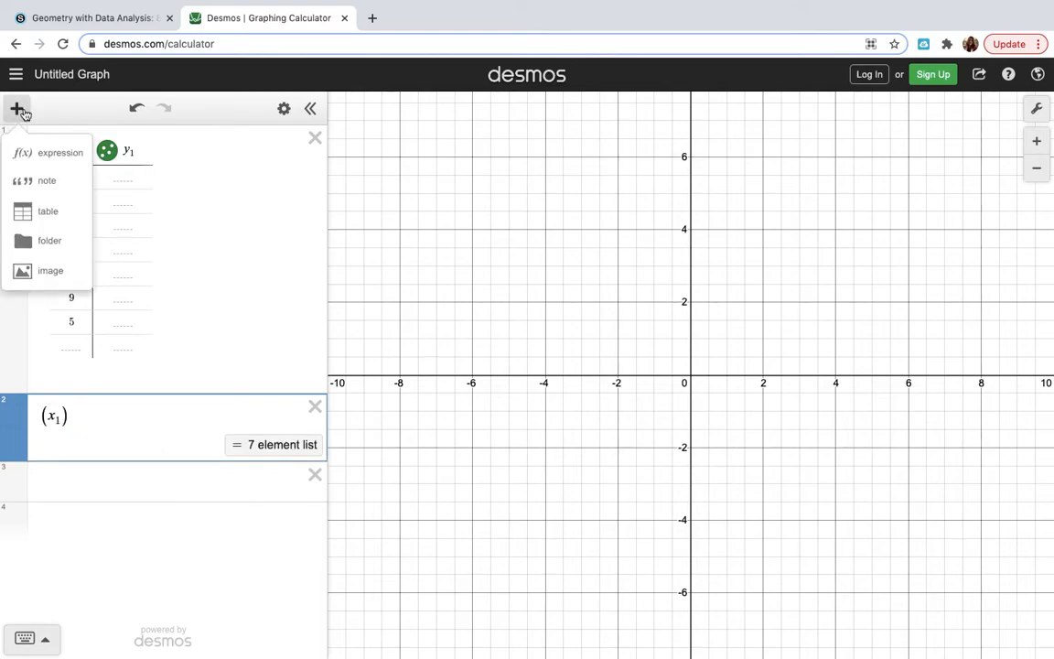
{"action": "left_click", "coordinate": [82, 419]}
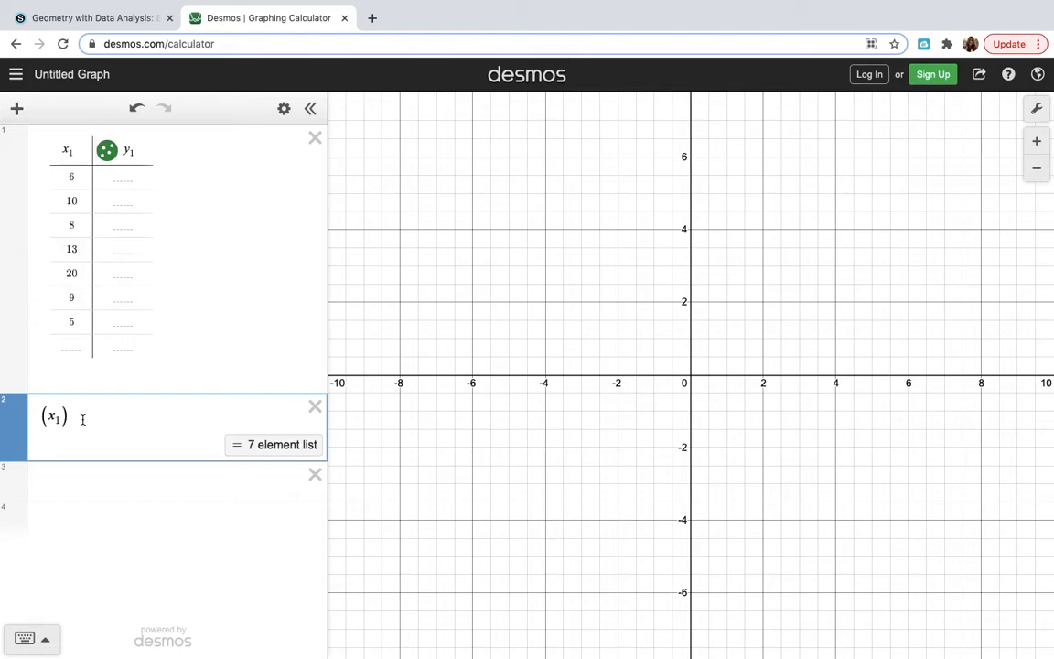
{"action": "mouse_move", "coordinate": [137, 5]}
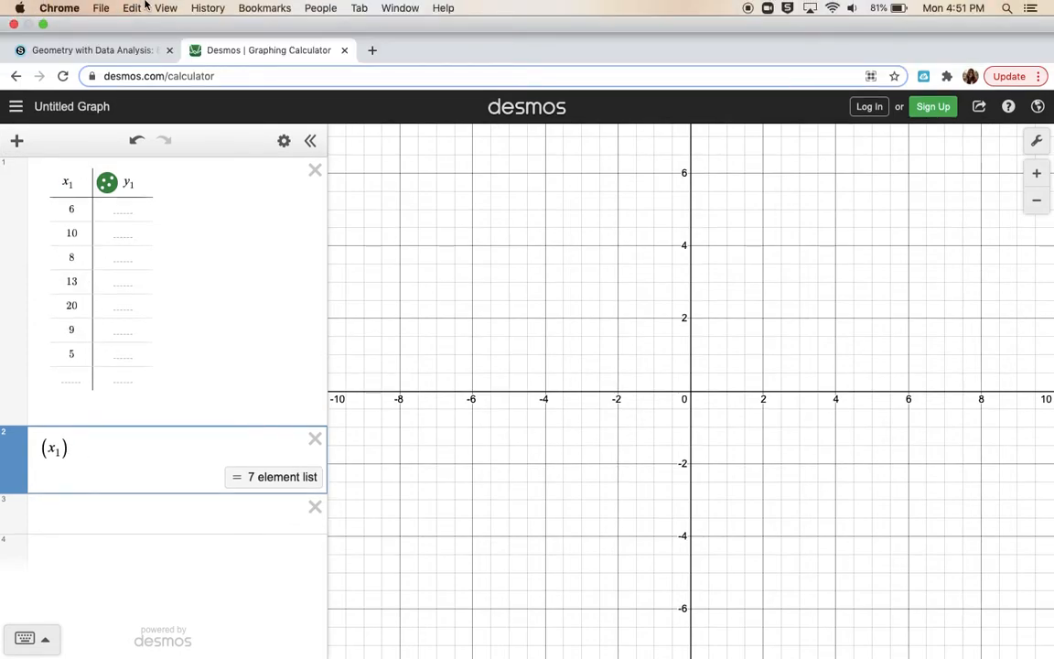
{"action": "mouse_move", "coordinate": [797, 641]}
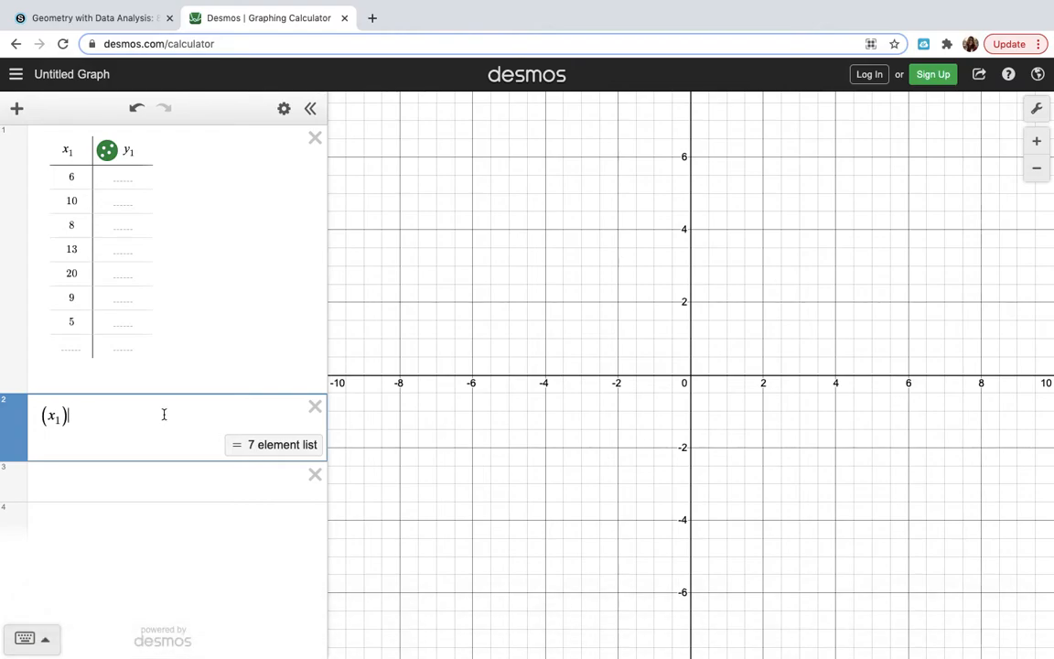
Clear the remaining (x₁) from the expression line below the table.
{"action": "key", "text": "Left"}
{"action": "key", "text": "BackSpace"}
{"action": "key", "text": "BackSpace"}
{"action": "key", "text": "BackSpace"}
{"action": "key", "text": "BackSpace"}
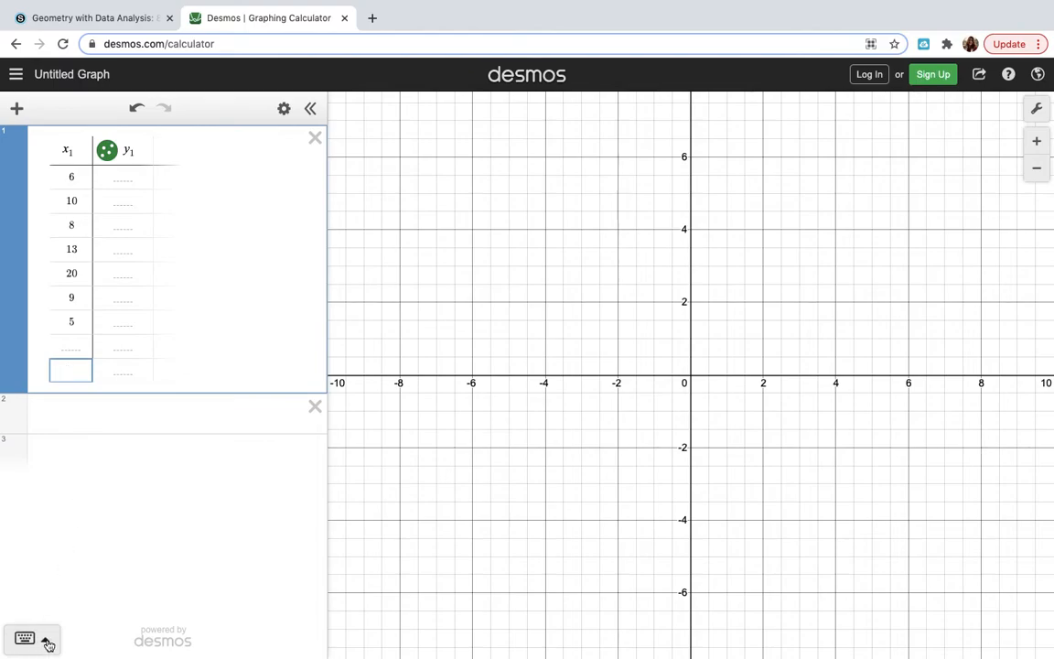
Show the on-screen keypad and enter max(x₁) in the empty expression line using the statistics functions.
{"action": "left_click", "coordinate": [47, 643]}
{"action": "left_click", "coordinate": [91, 447]}
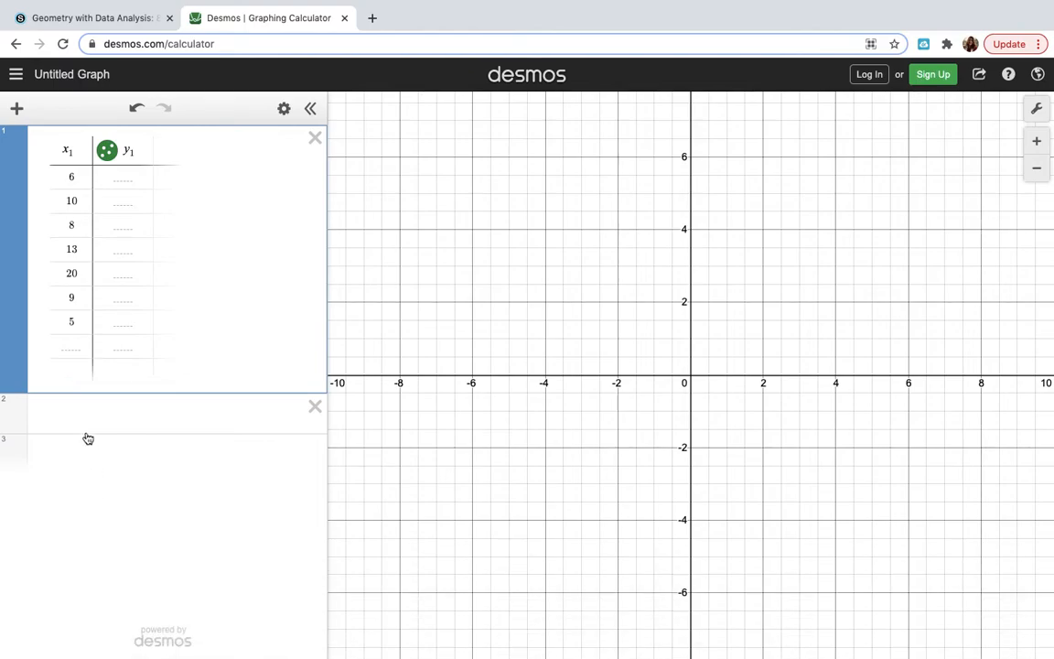
{"action": "left_click", "coordinate": [82, 415]}
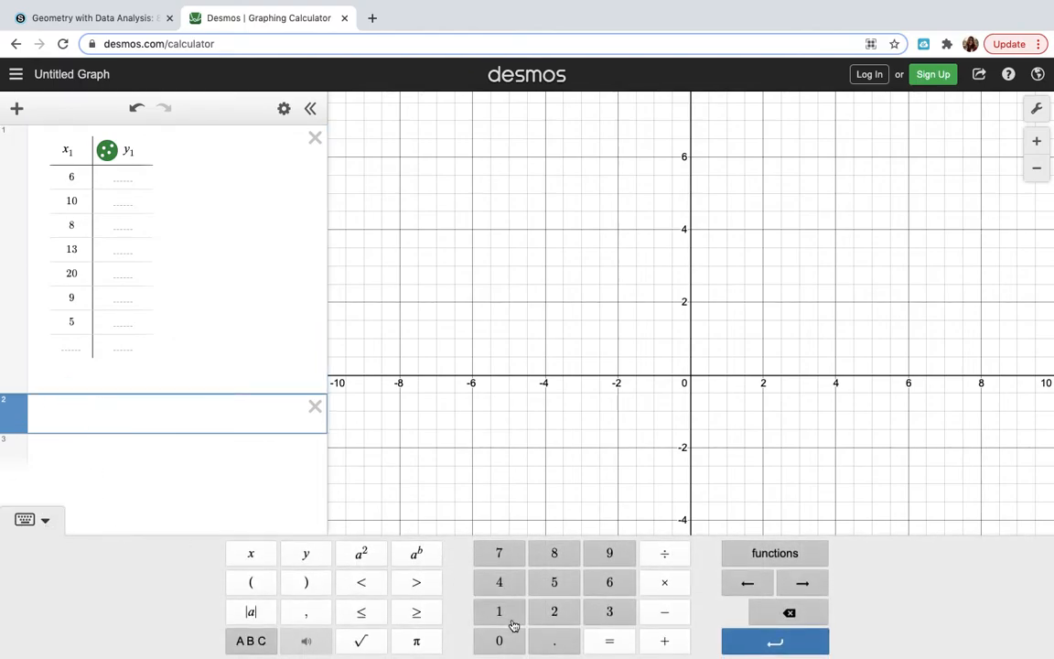
{"action": "left_click", "coordinate": [773, 554]}
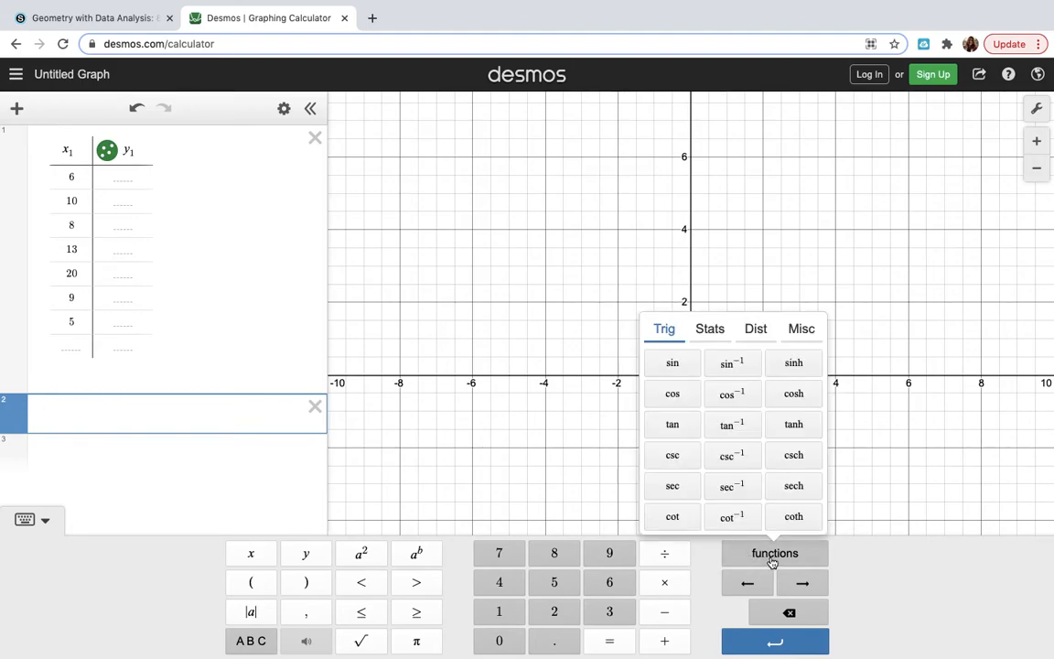
{"action": "left_click", "coordinate": [714, 329]}
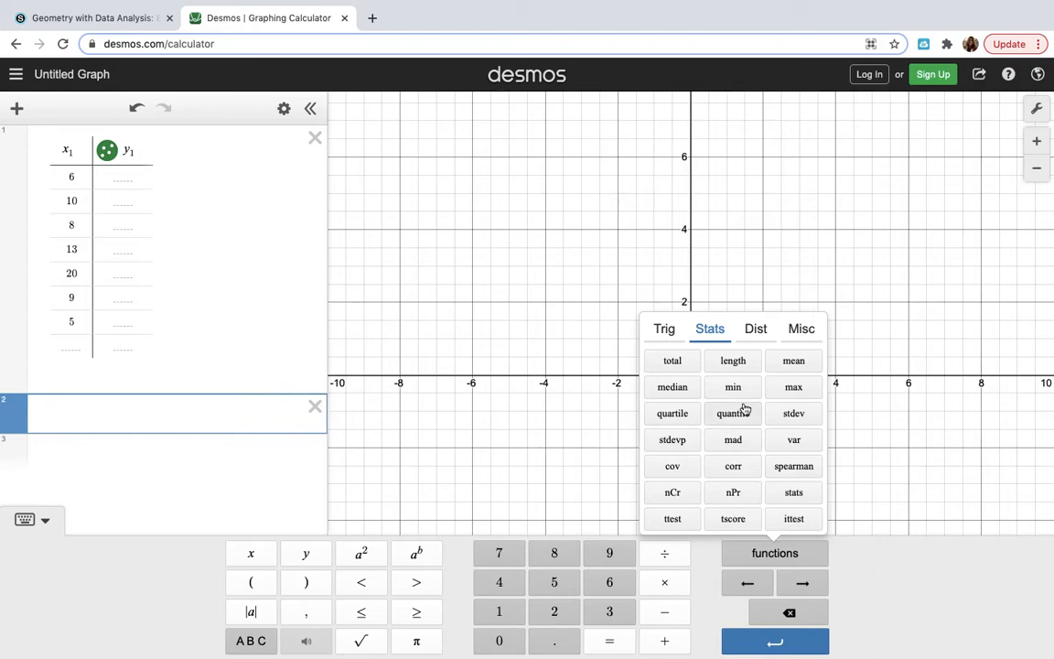
{"action": "left_click", "coordinate": [793, 387]}
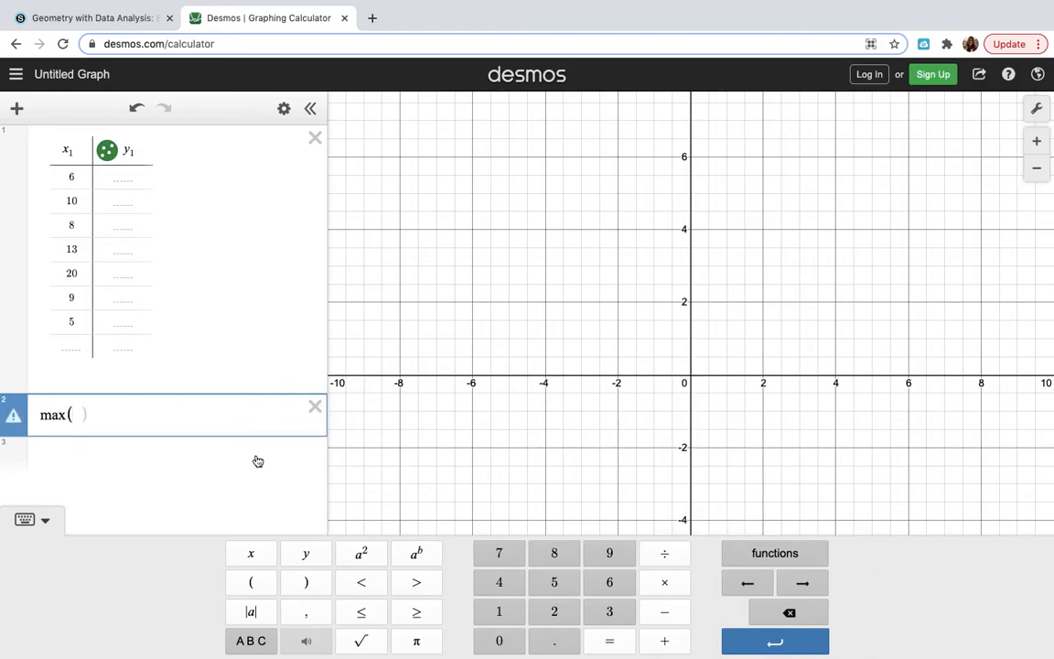
{"action": "type", "text": "x1)"}
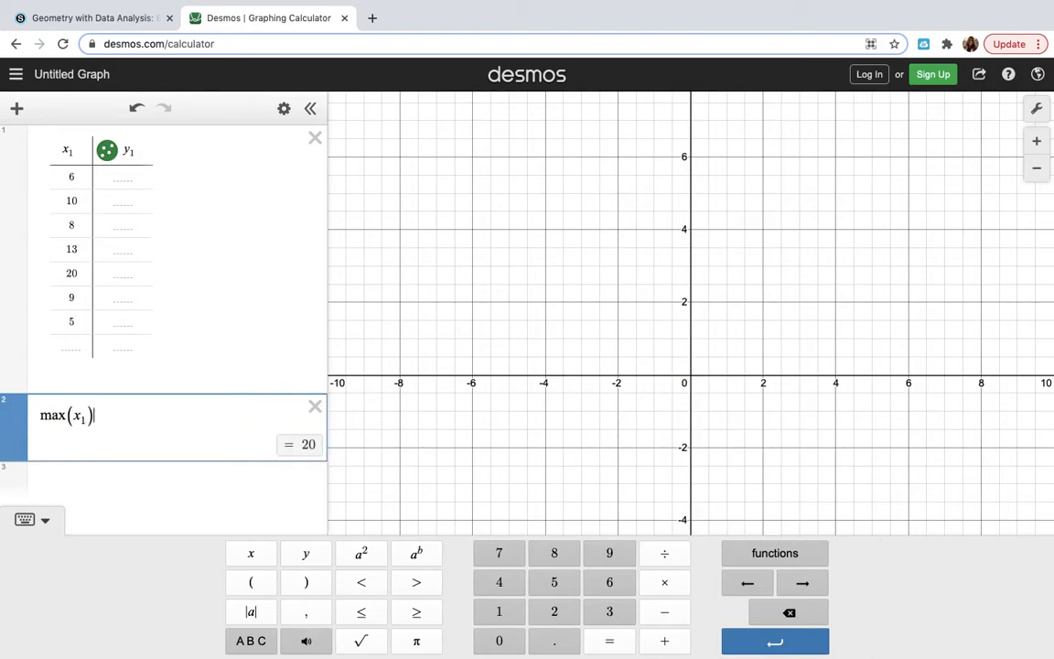
Extend the max(x₁) expression to max(x₁)−min(x₁) to calculate the range of the data.
{"action": "type", "text": "-"}
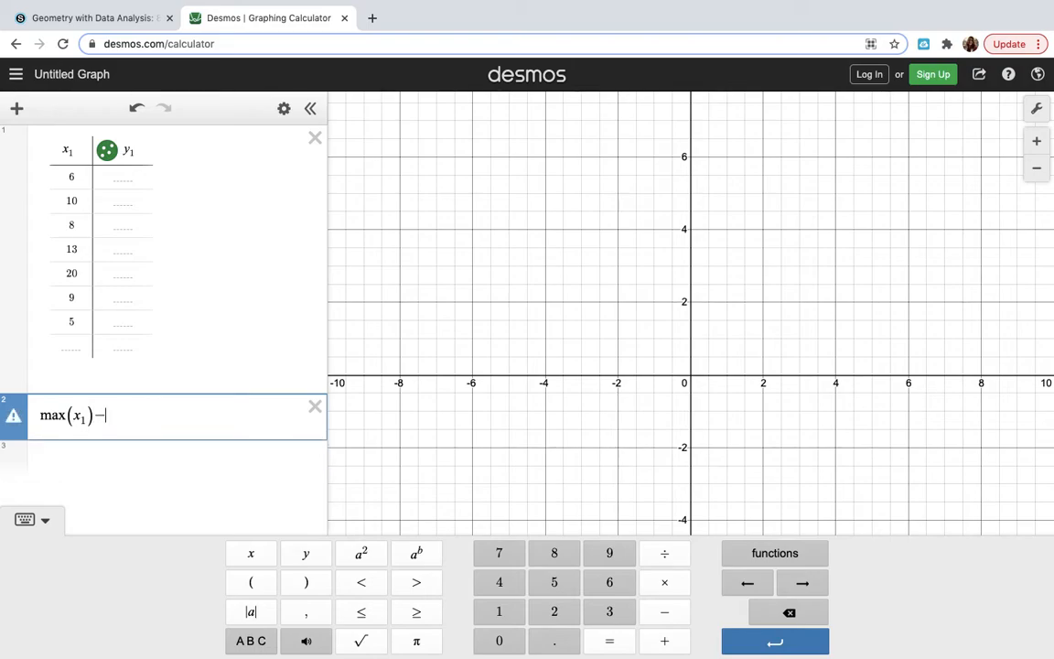
{"action": "left_click", "coordinate": [776, 554]}
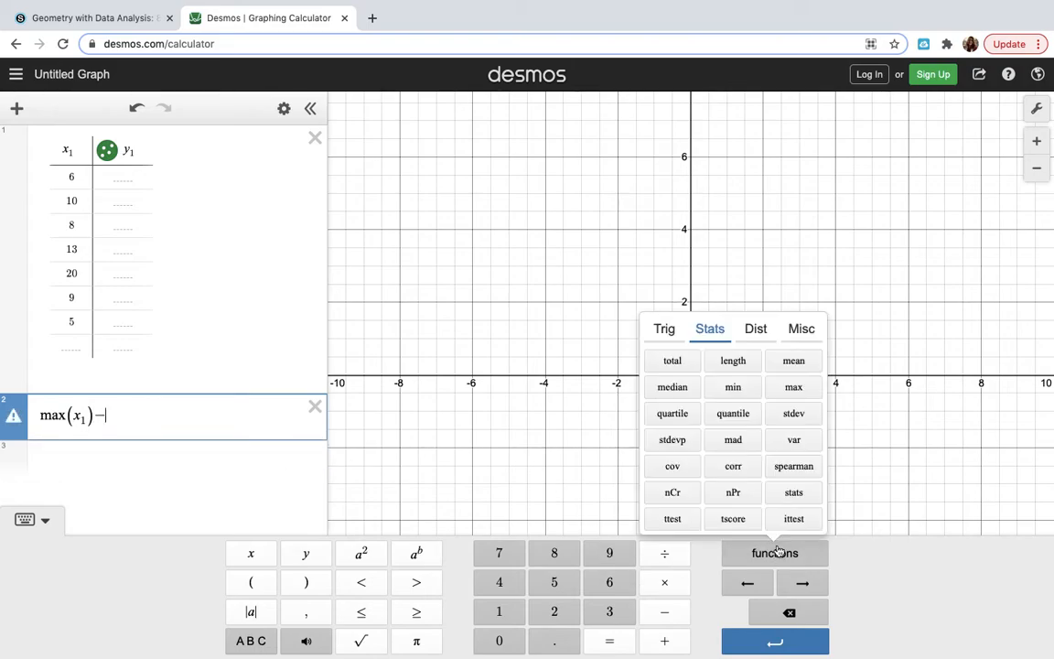
{"action": "left_click", "coordinate": [734, 387]}
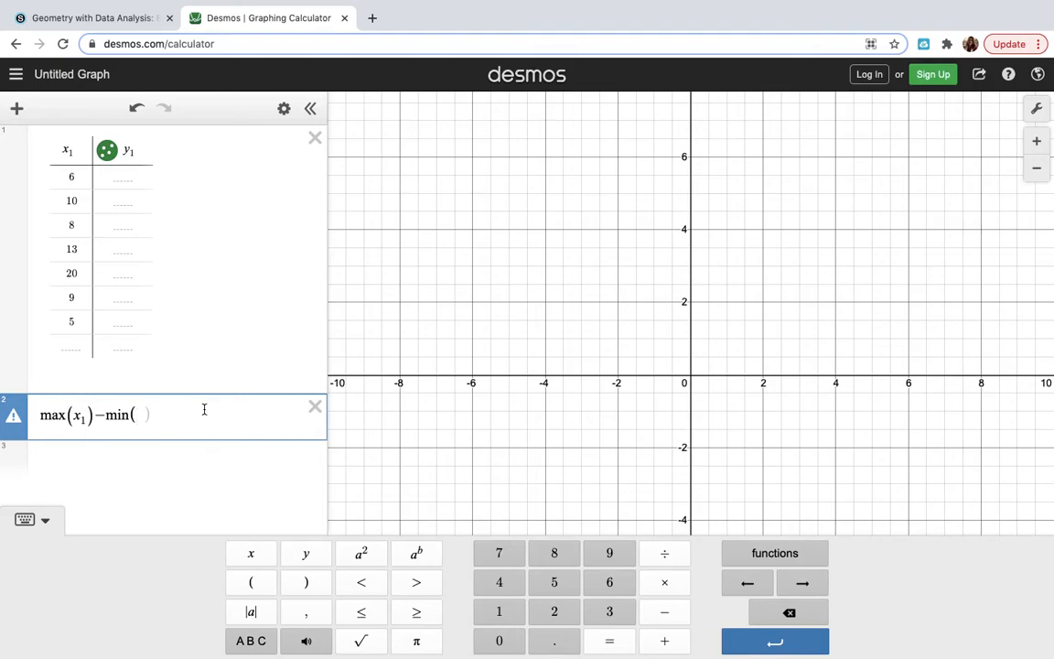
{"action": "type", "text": "x1"}
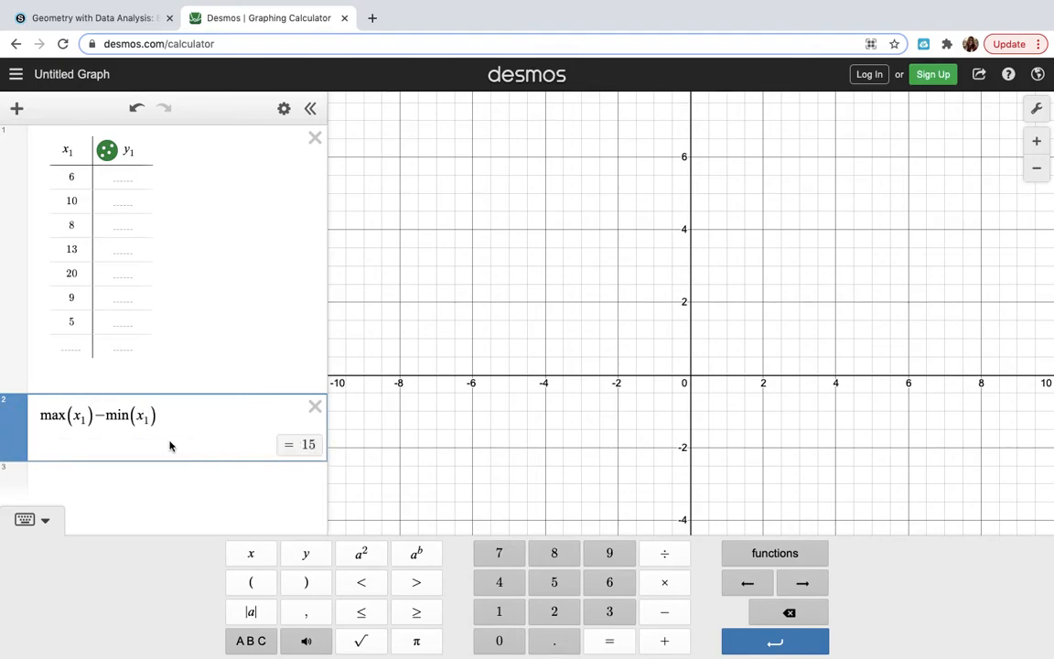
Enter quartile(x₁,1) in a new expression line below the range, using the statistics functions.
{"action": "left_click", "coordinate": [115, 478]}
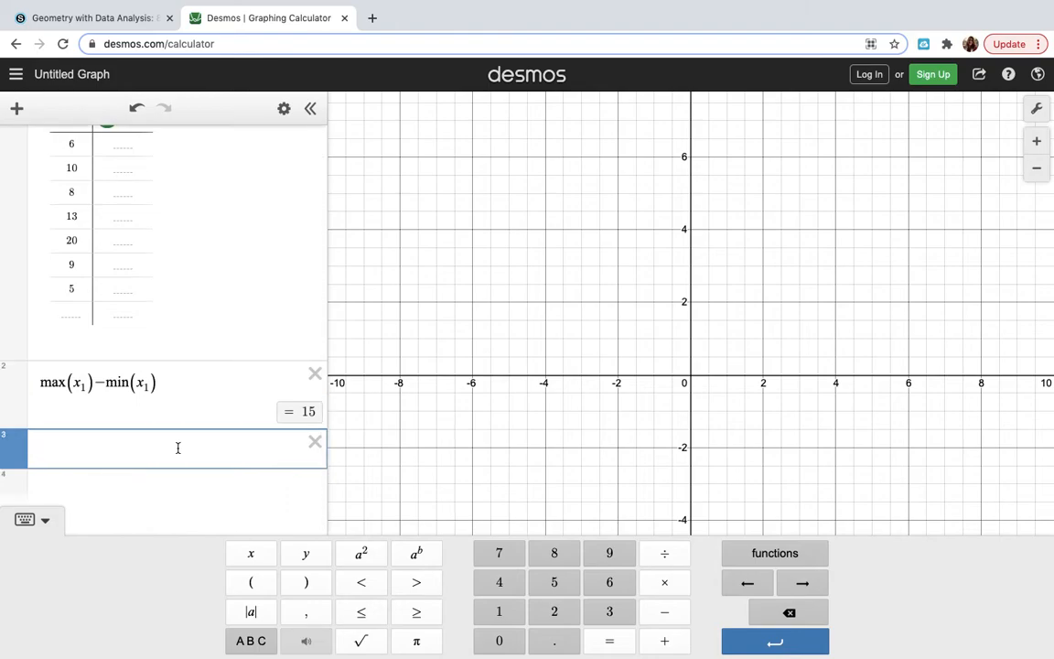
{"action": "left_click", "coordinate": [777, 555]}
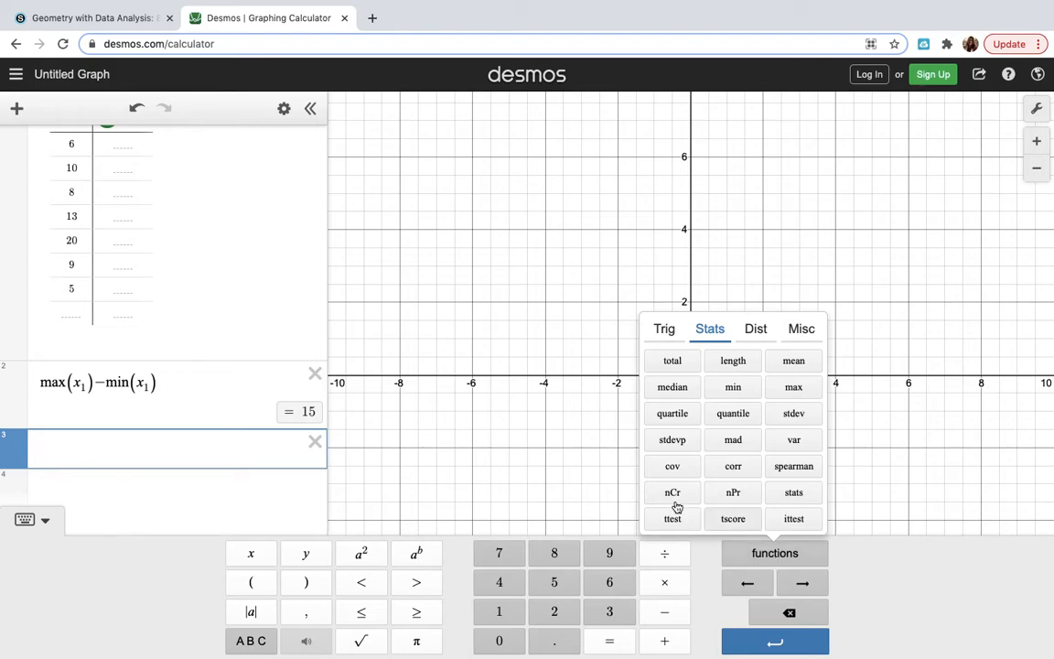
{"action": "left_click", "coordinate": [684, 420]}
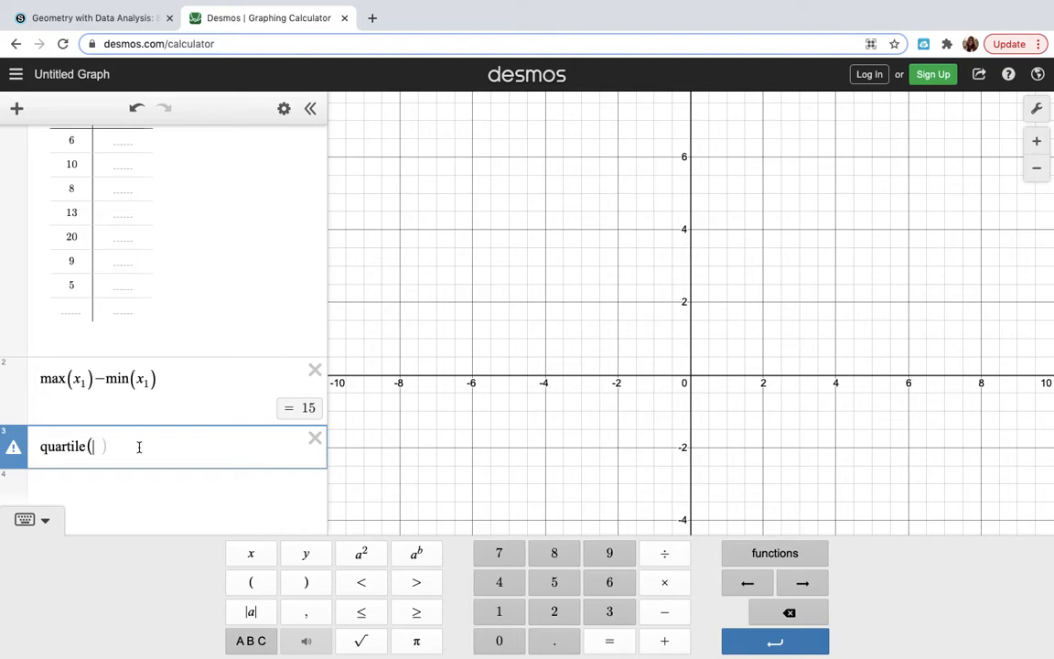
{"action": "type", "text": "1"}
{"action": "key", "text": "BackSpace"}
{"action": "key", "text": "BackSpace"}
{"action": "type", "text": "x1"}
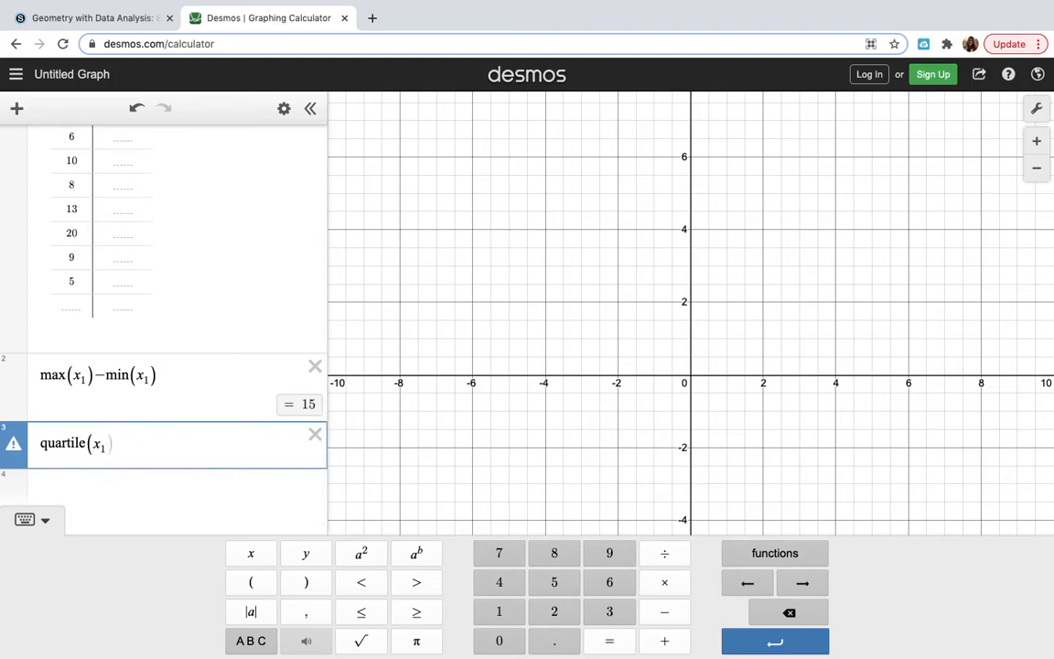
{"action": "type", "text": ",1"}
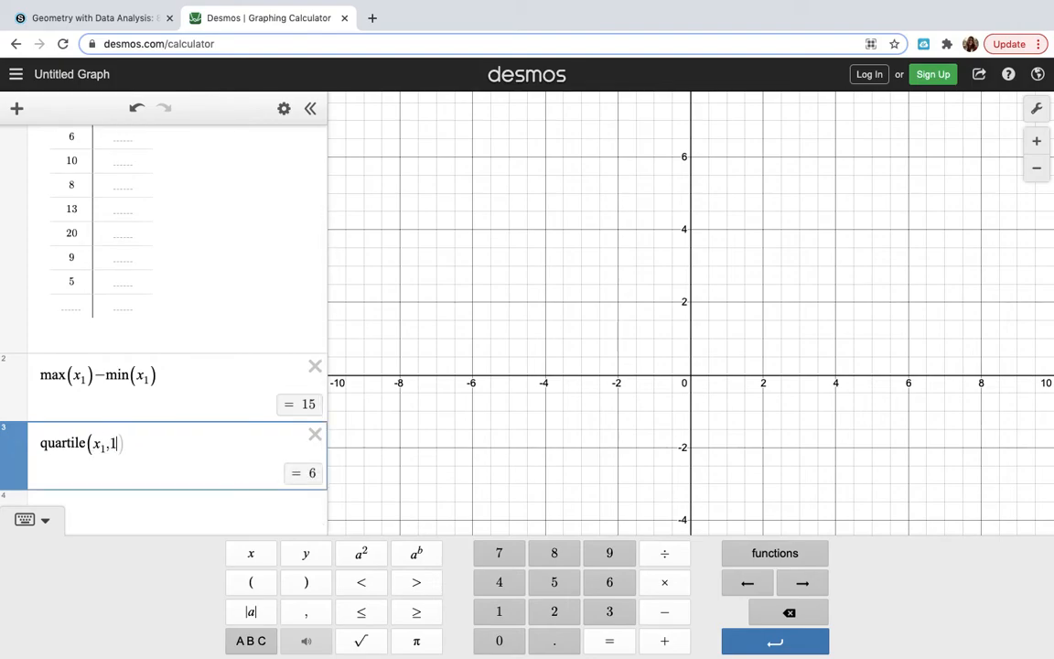
{"action": "scroll", "coordinate": [193, 402], "scroll_direction": "up", "scroll_amount": 1}
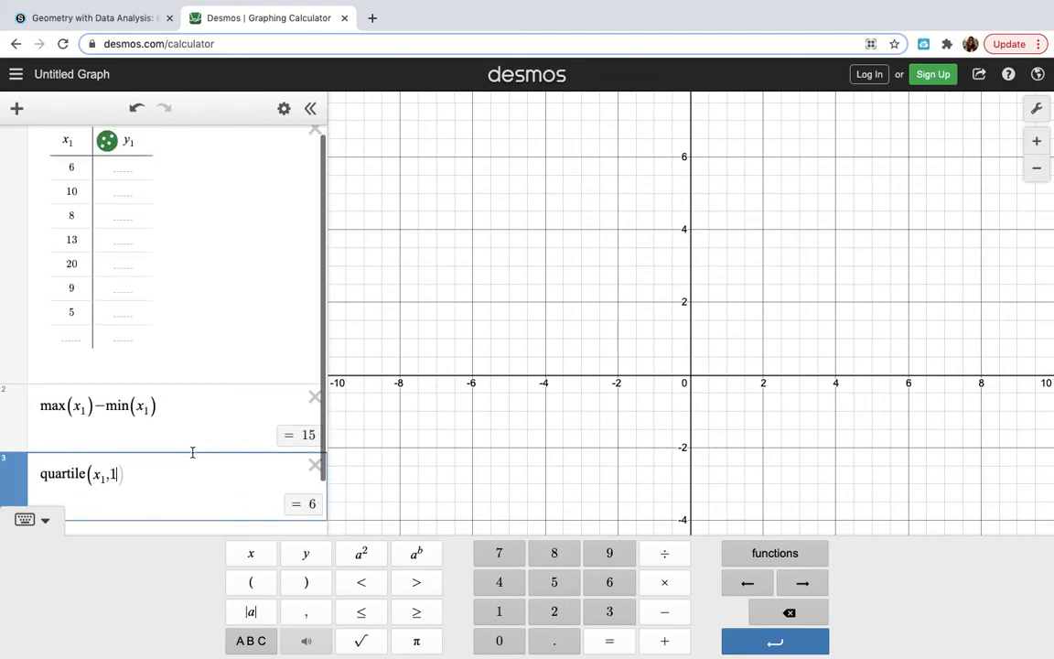
{"action": "scroll", "coordinate": [179, 485], "scroll_direction": "down", "scroll_amount": 2}
{"action": "type", "text": ")"}
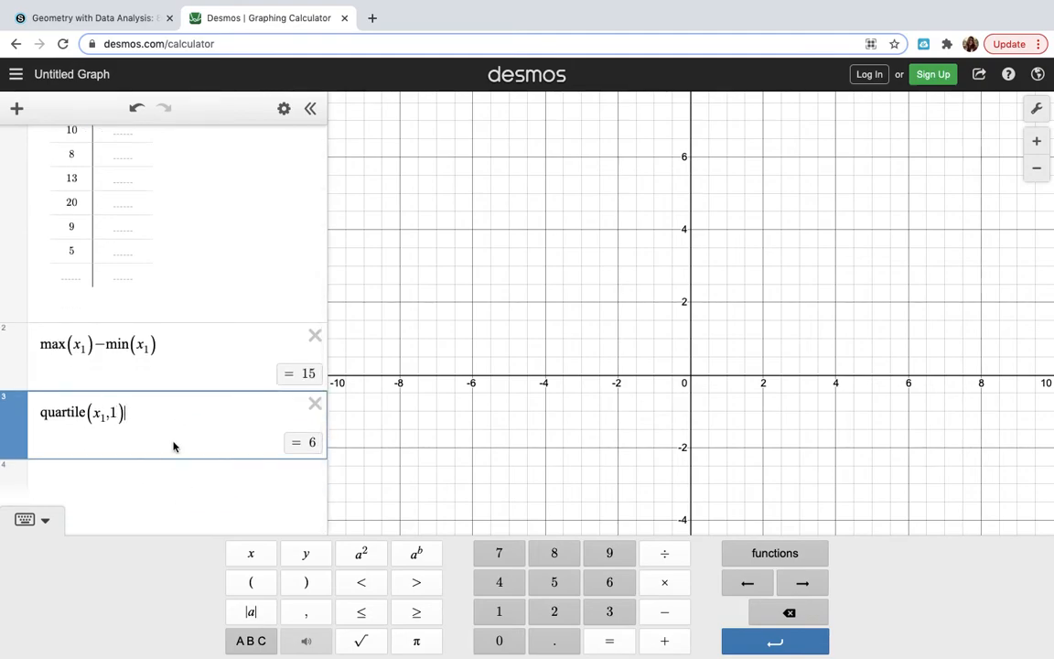
Change the quartile number in the quartile expression to 3 so it reads quartile(x₁,3).
{"action": "scroll", "coordinate": [172, 439], "scroll_direction": "up", "scroll_amount": 1}
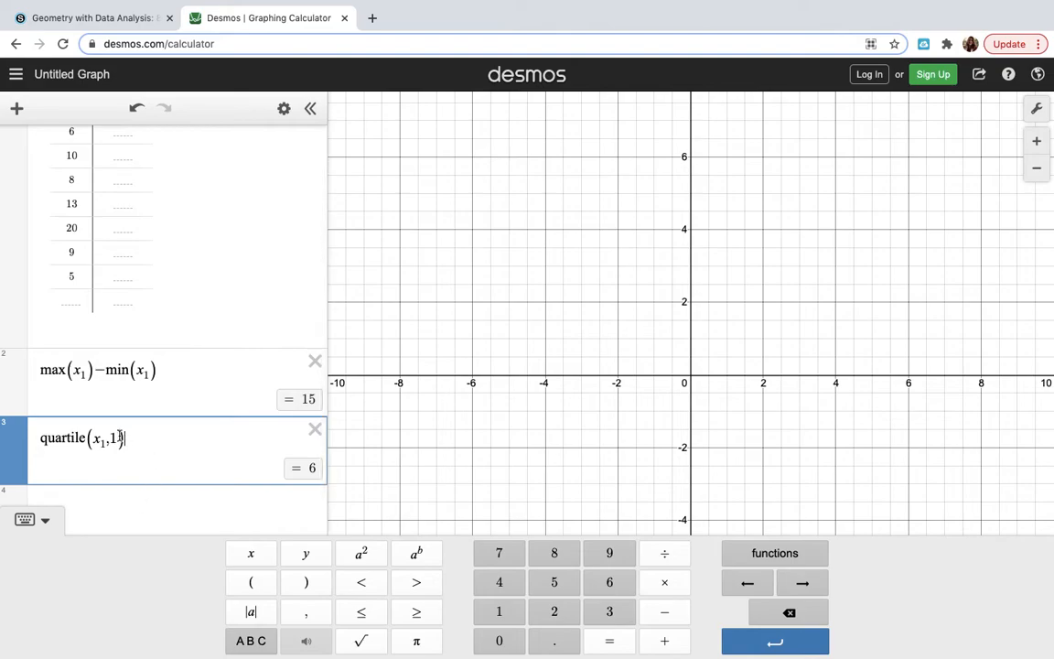
{"action": "key", "text": "BackSpace"}
{"action": "type", "text": "3"}
{"action": "scroll", "coordinate": [209, 457], "scroll_direction": "up", "scroll_amount": 2}
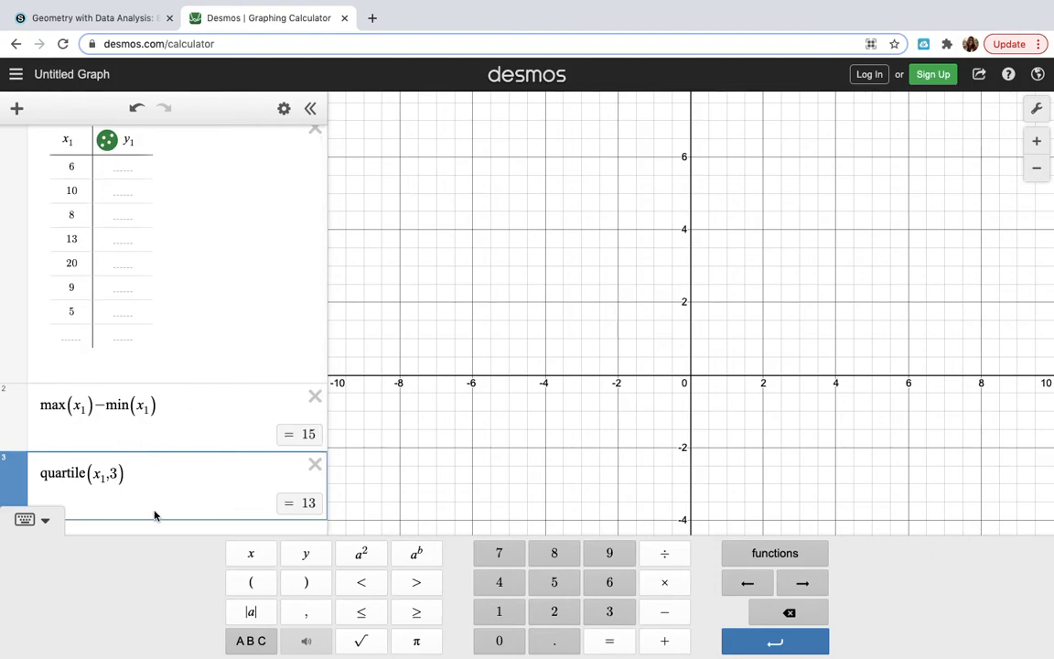
{"action": "scroll", "coordinate": [153, 478], "scroll_direction": "down", "scroll_amount": 2}
Subtract quartile(x₁,1) from the quartile(x₁,3) expression to calculate the interquartile range.
{"action": "left_click", "coordinate": [145, 413]}
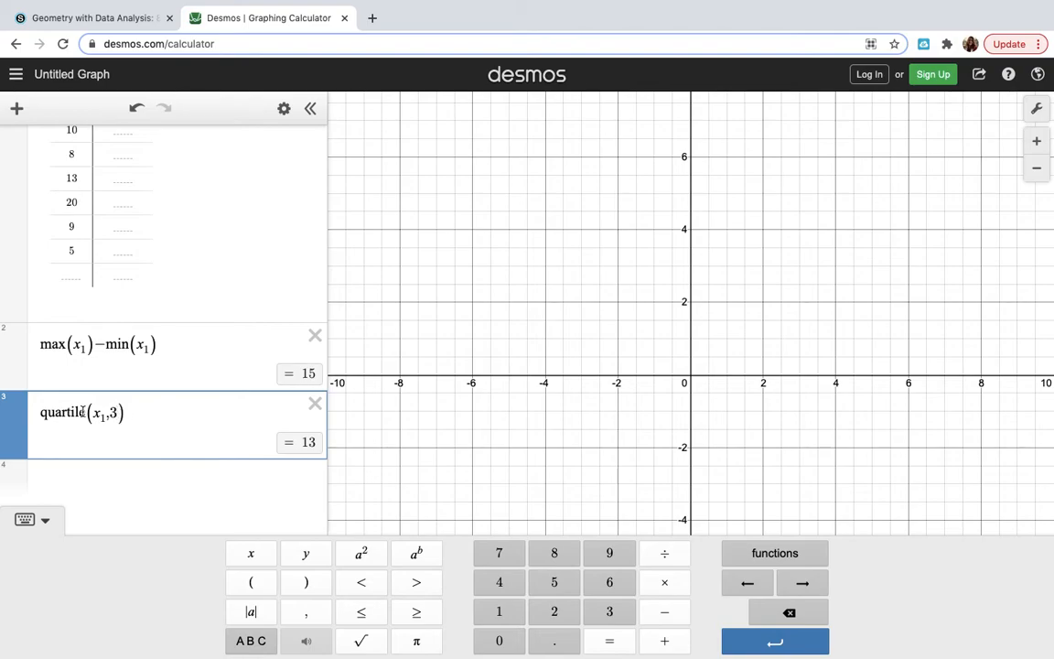
{"action": "type", "text": "-quarti"}
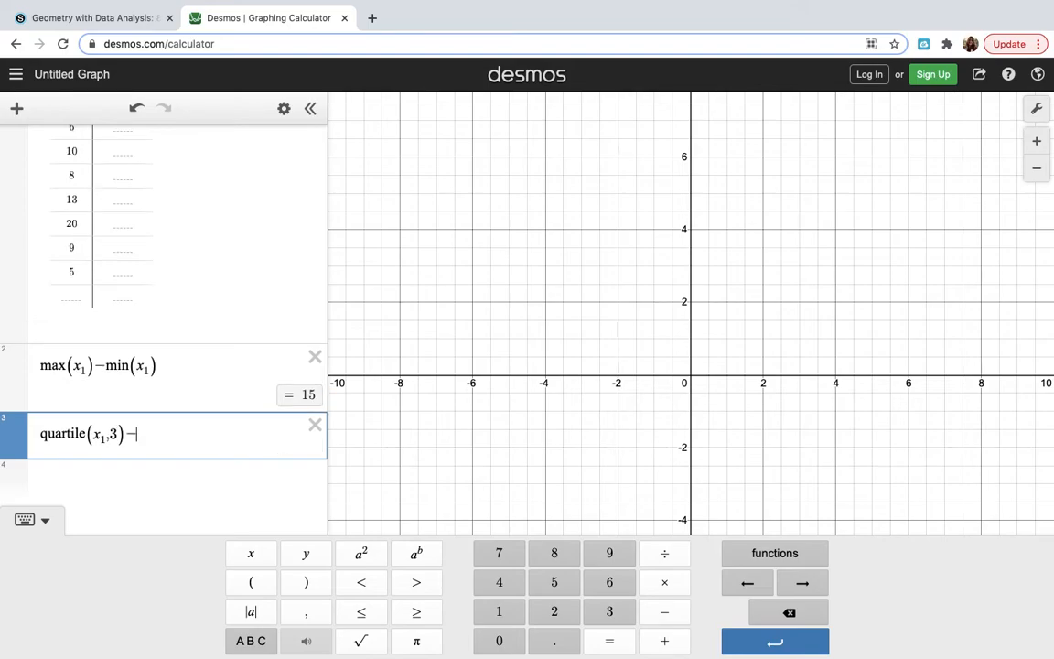
{"action": "type", "text": "le(x"}
{"action": "type", "text": "1"}
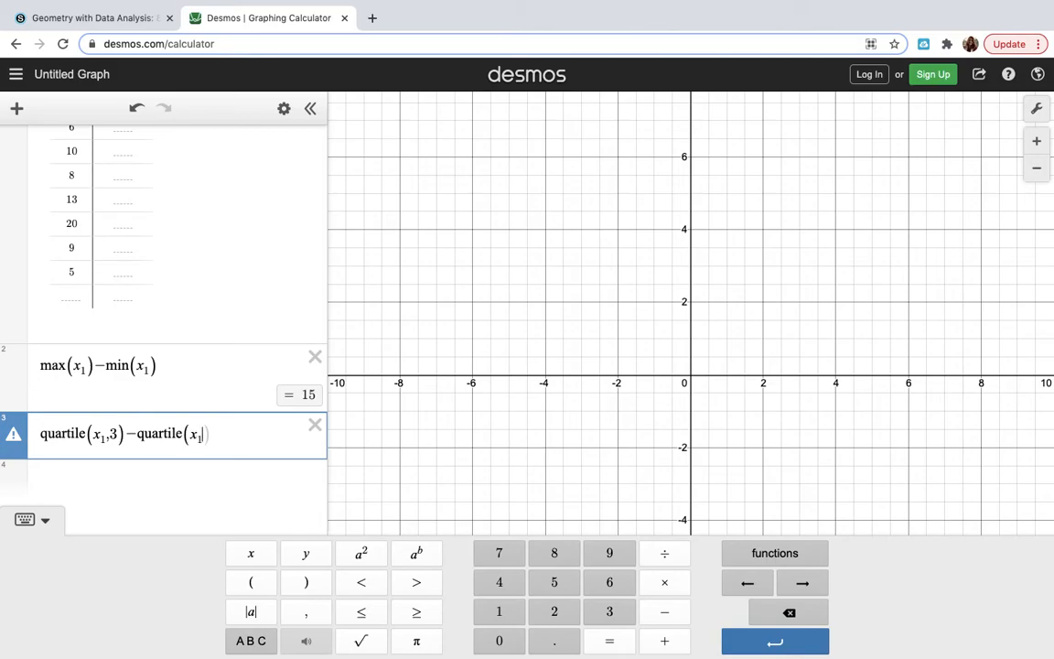
{"action": "type", "text": ",1)"}
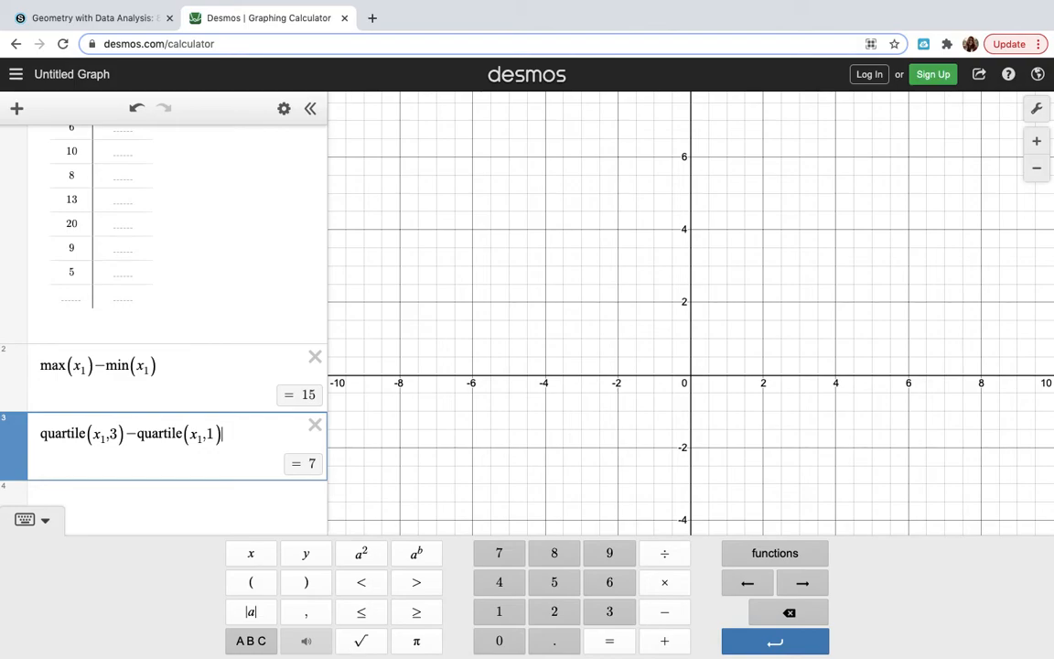
{"action": "scroll", "coordinate": [105, 495], "scroll_direction": "down", "scroll_amount": 1}
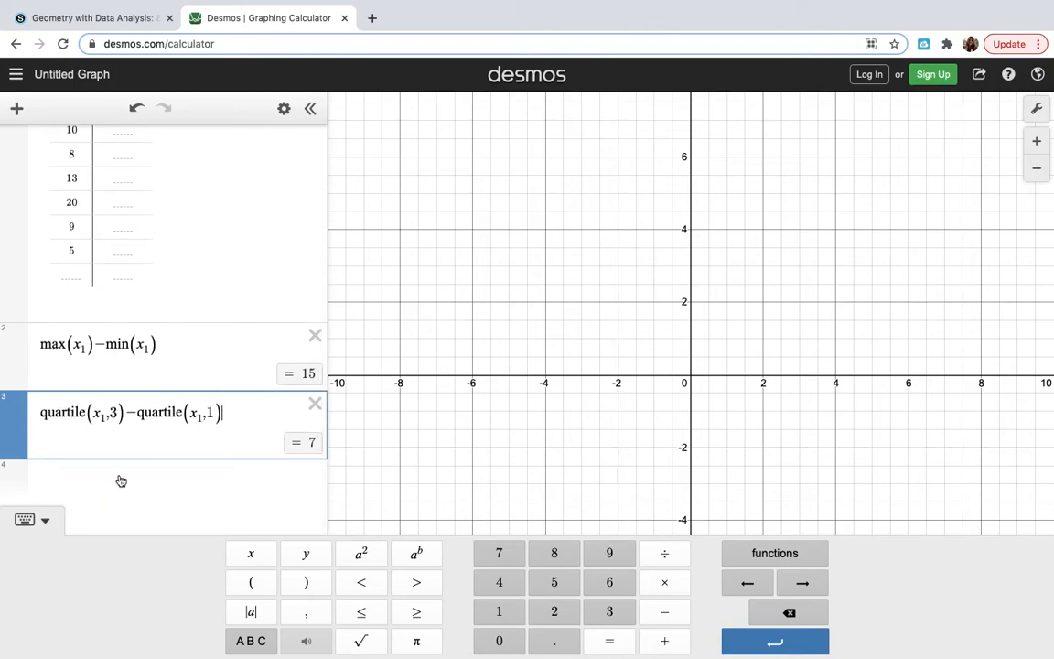
Enter stdev(x₁) in a new expression line below the interquartile range to calculate the standard deviation.
{"action": "left_click", "coordinate": [118, 483]}
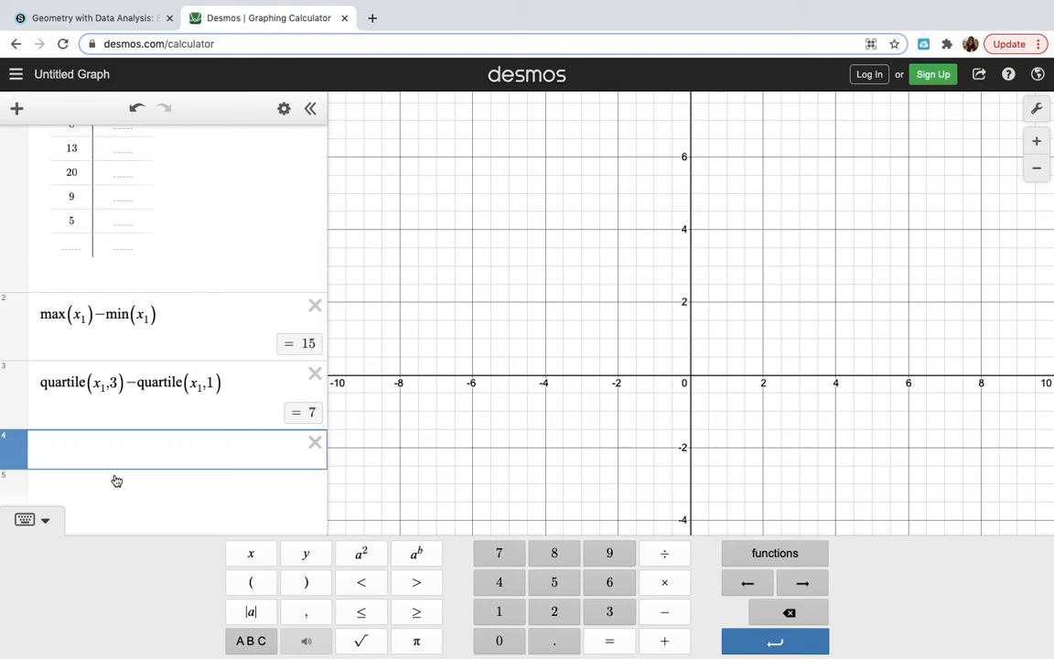
{"action": "left_click", "coordinate": [756, 560]}
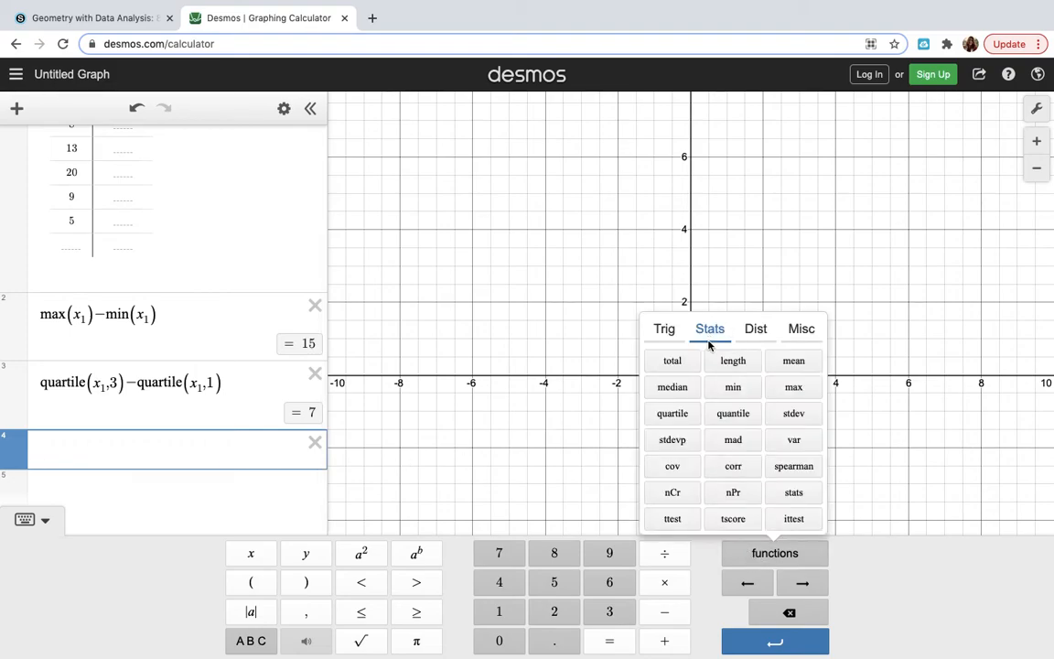
{"action": "left_click", "coordinate": [794, 415]}
{"action": "type", "text": "x1"}
{"action": "key", "text": "Right"}
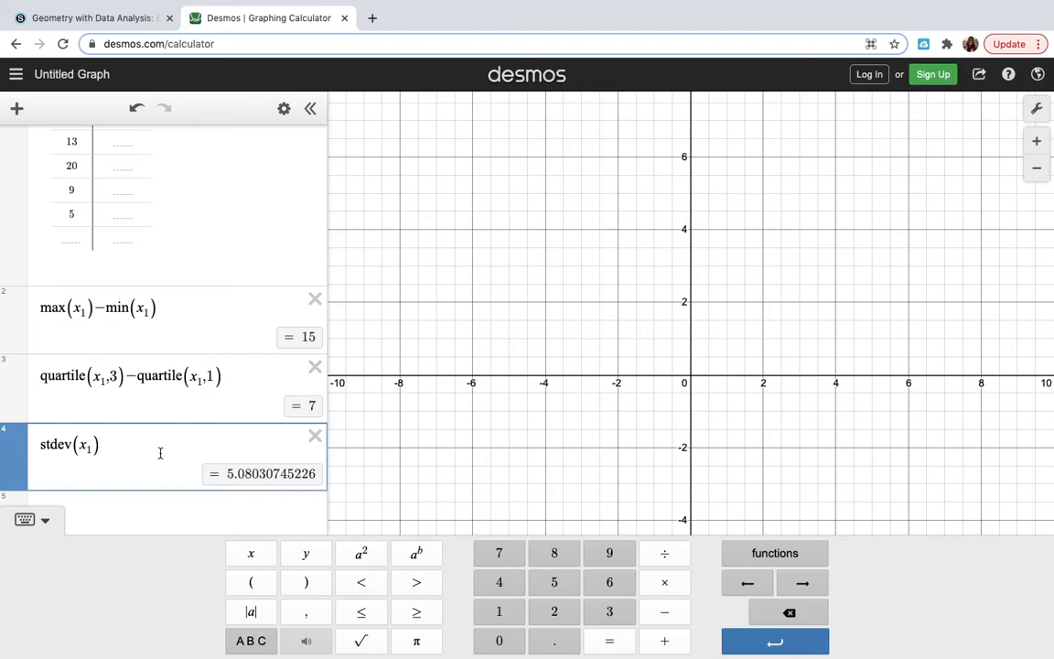
{"action": "scroll", "coordinate": [160, 452], "scroll_direction": "down", "scroll_amount": 1}
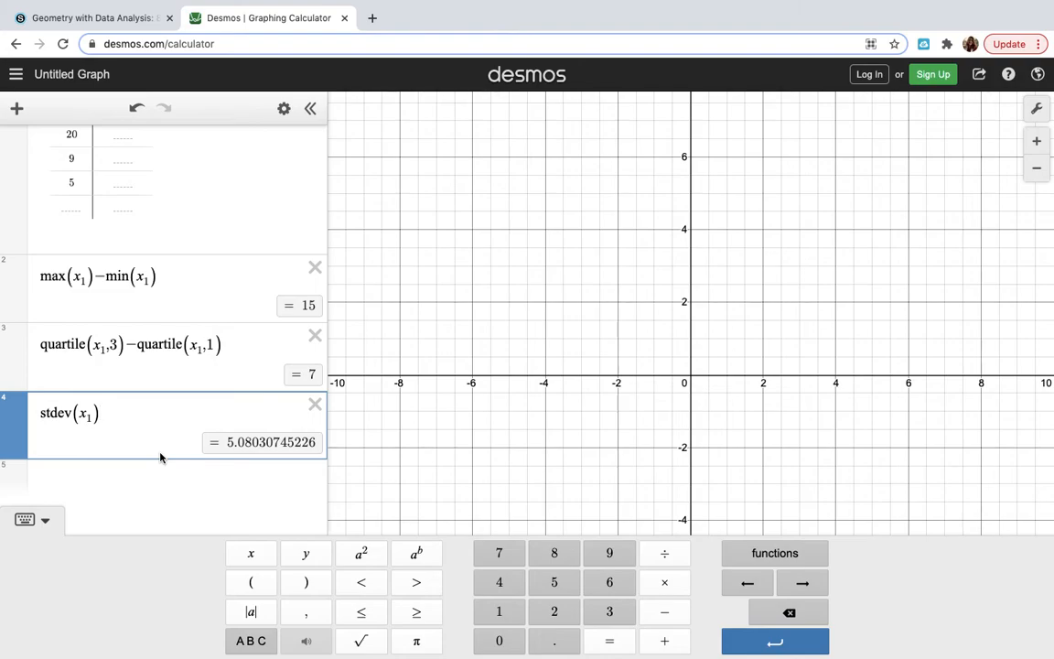
{"action": "scroll", "coordinate": [137, 405], "scroll_direction": "up", "scroll_amount": 3}
{"action": "scroll", "coordinate": [136, 404], "scroll_direction": "down", "scroll_amount": 3}
Create a histogram of x₁ with a bin width of 1 in a new expression line, using the distribution functions.
{"action": "left_click", "coordinate": [107, 482]}
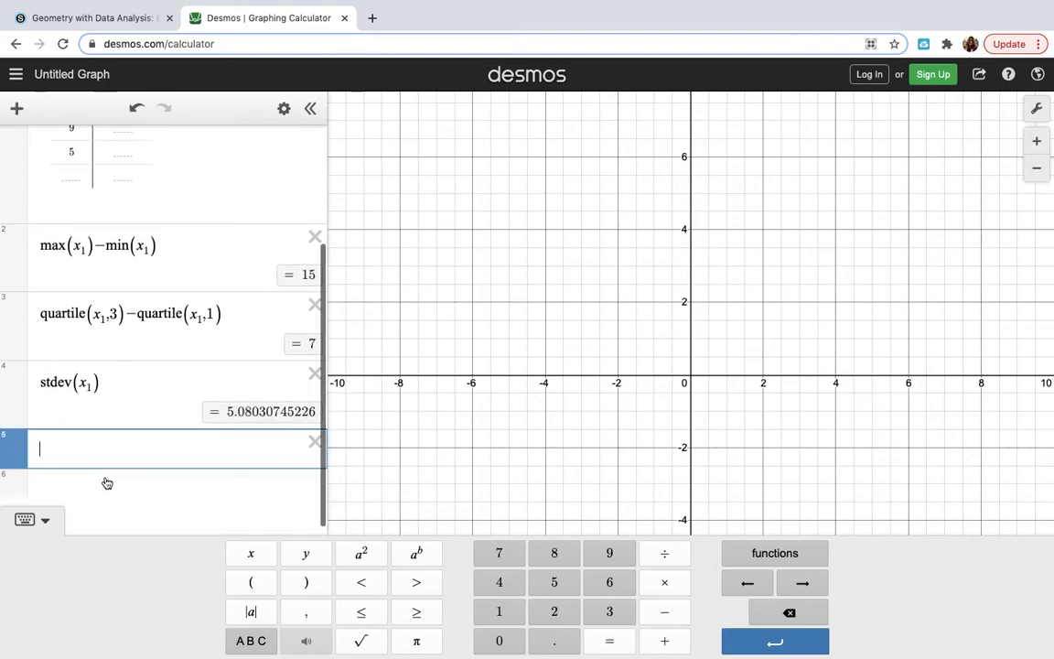
{"action": "left_click", "coordinate": [774, 554]}
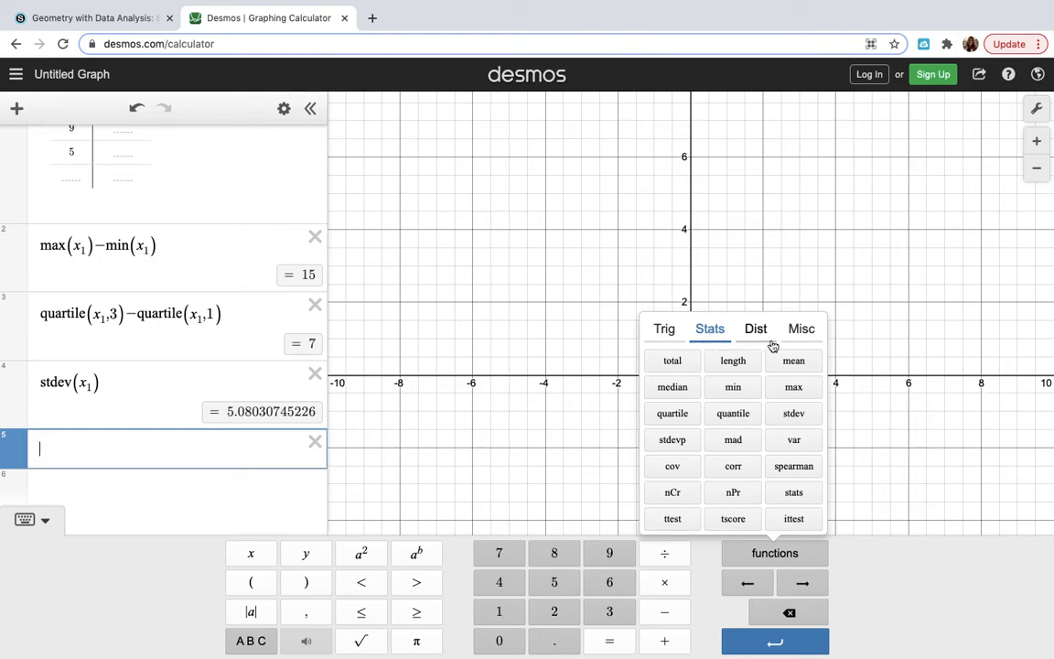
{"action": "left_click", "coordinate": [800, 331]}
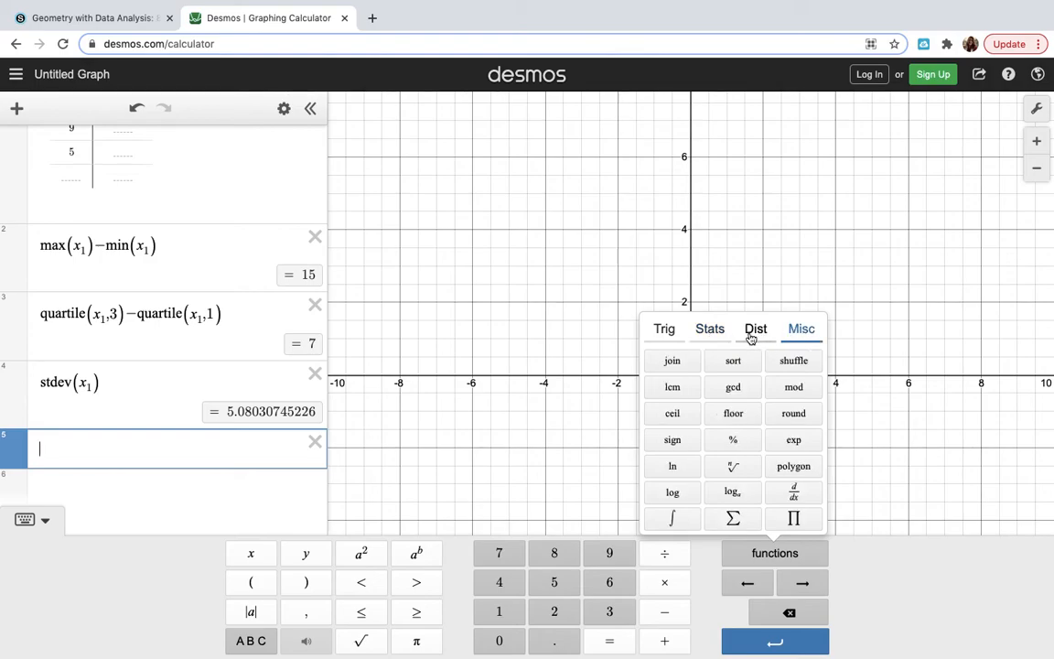
{"action": "left_click", "coordinate": [754, 332]}
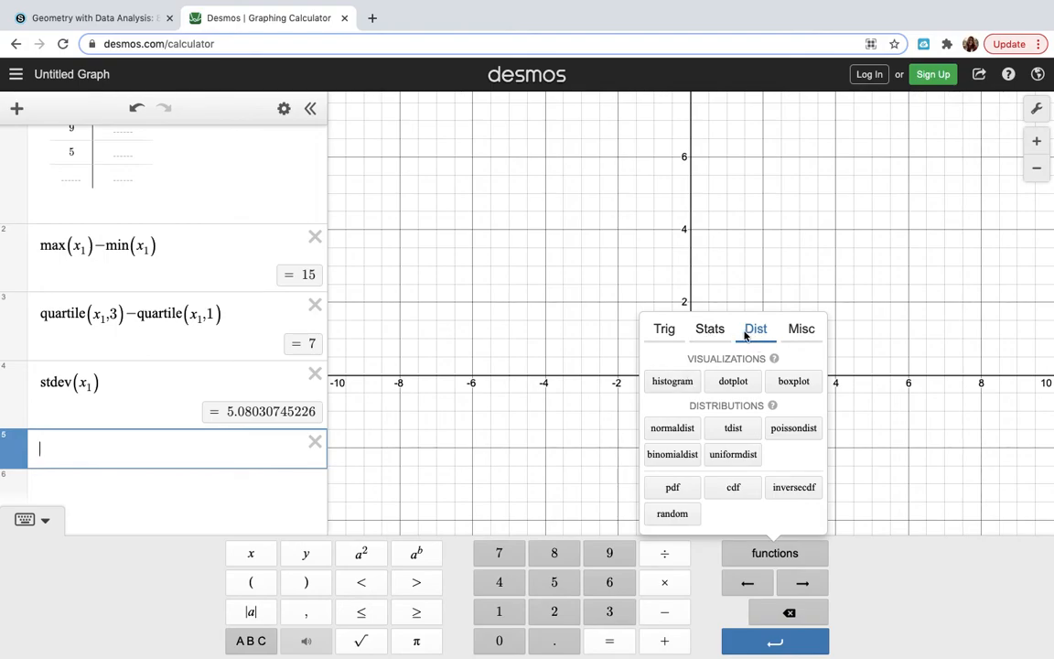
{"action": "left_click", "coordinate": [669, 391]}
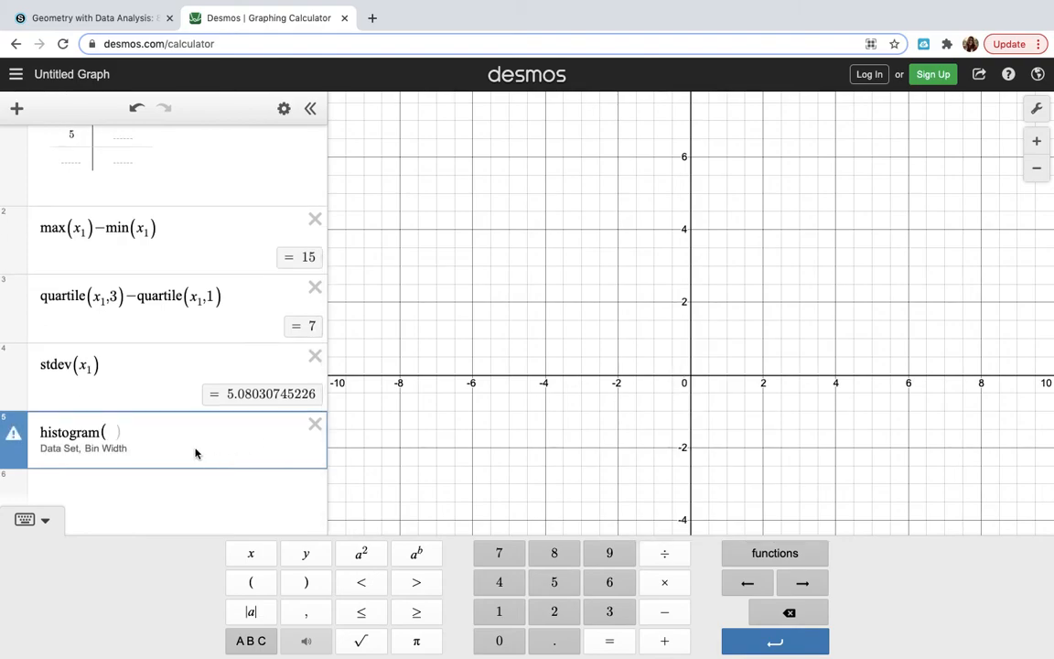
{"action": "type", "text": "x_1"}
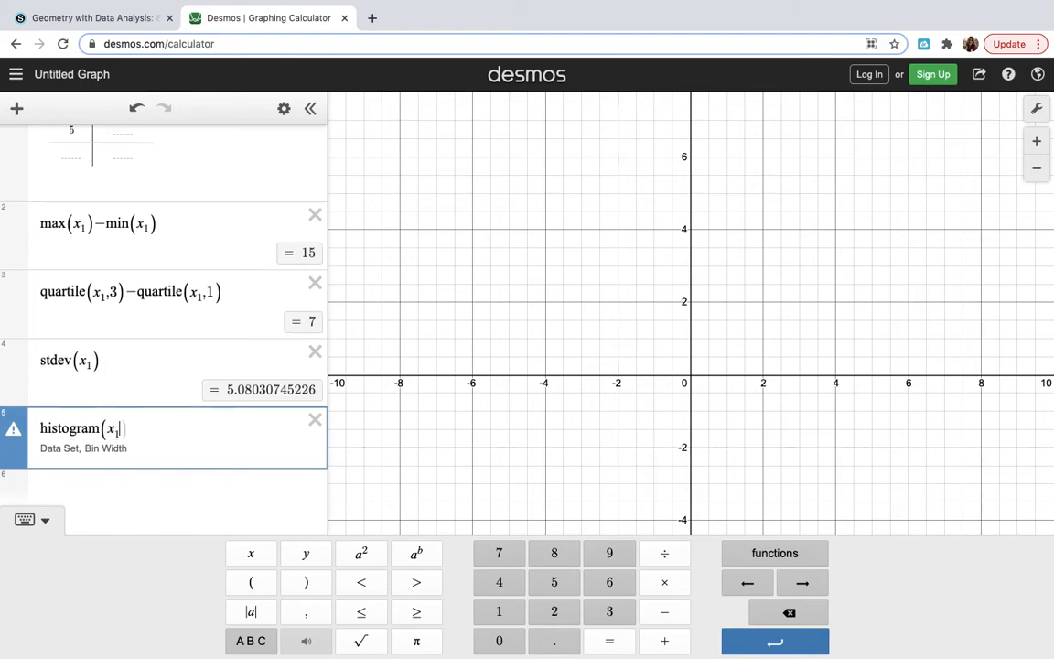
{"action": "type", "text": ","}
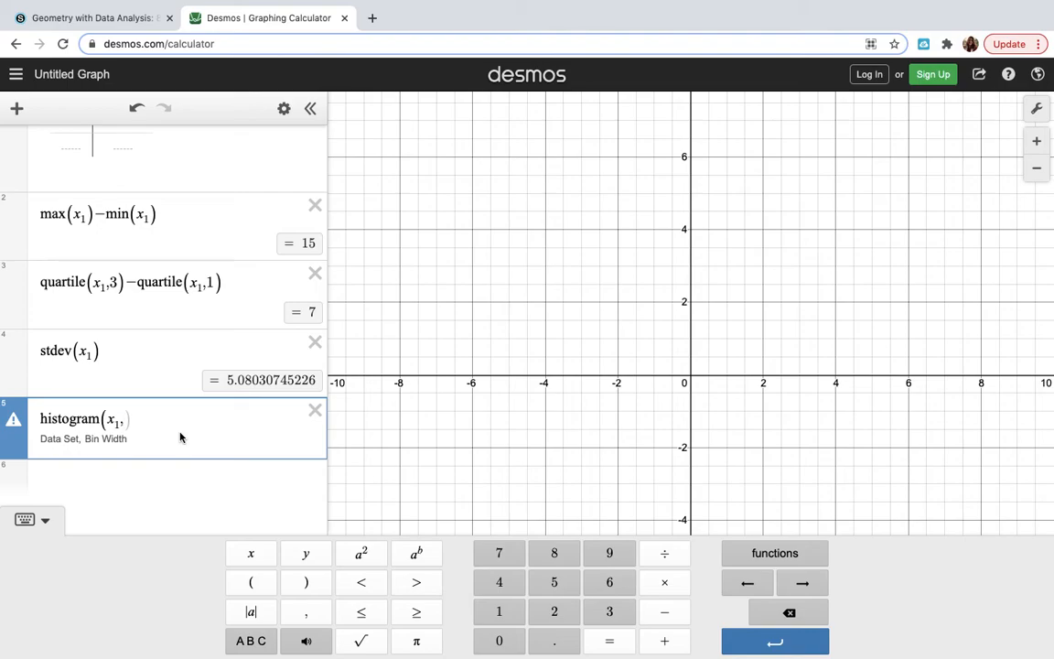
{"action": "type", "text": "1"}
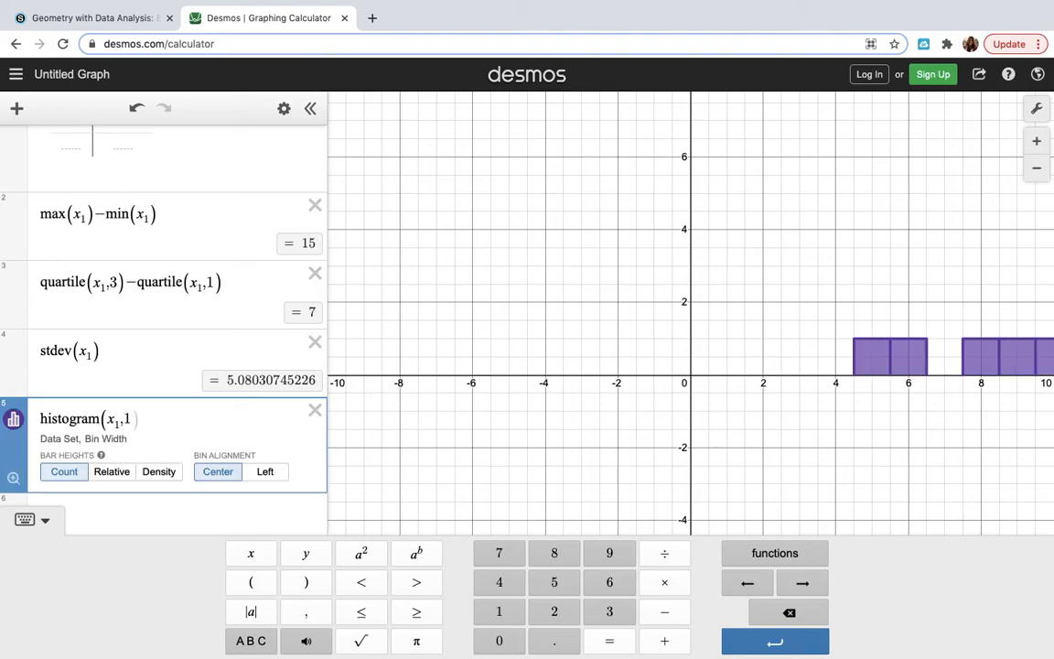
Try bin widths of 2 and 3 for the x₁ histogram, and set the bin width to 4.
{"action": "left_click", "coordinate": [926, 448]}
{"action": "left_click", "coordinate": [1040, 171]}
{"action": "left_click_drag", "start_coordinate": [917, 434], "coordinate": [692, 406]}
{"action": "left_click", "coordinate": [132, 509]}
{"action": "key", "text": "BackSpace"}
{"action": "type", "text": "2"}
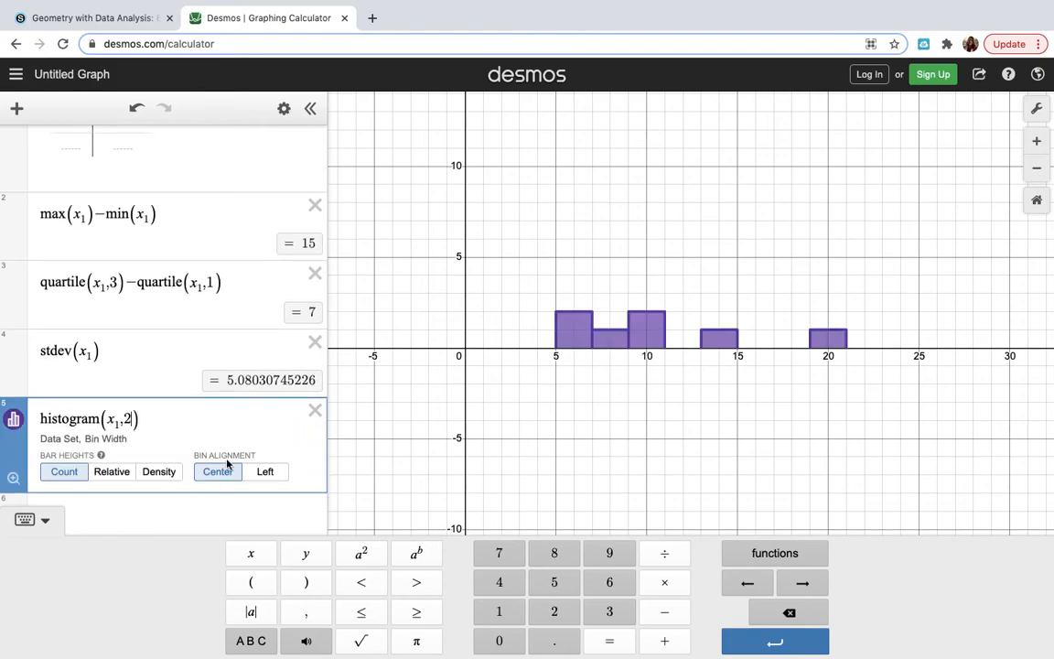
{"action": "key", "text": "BackSpace"}
{"action": "type", "text": "3"}
{"action": "key", "text": "BackSpace"}
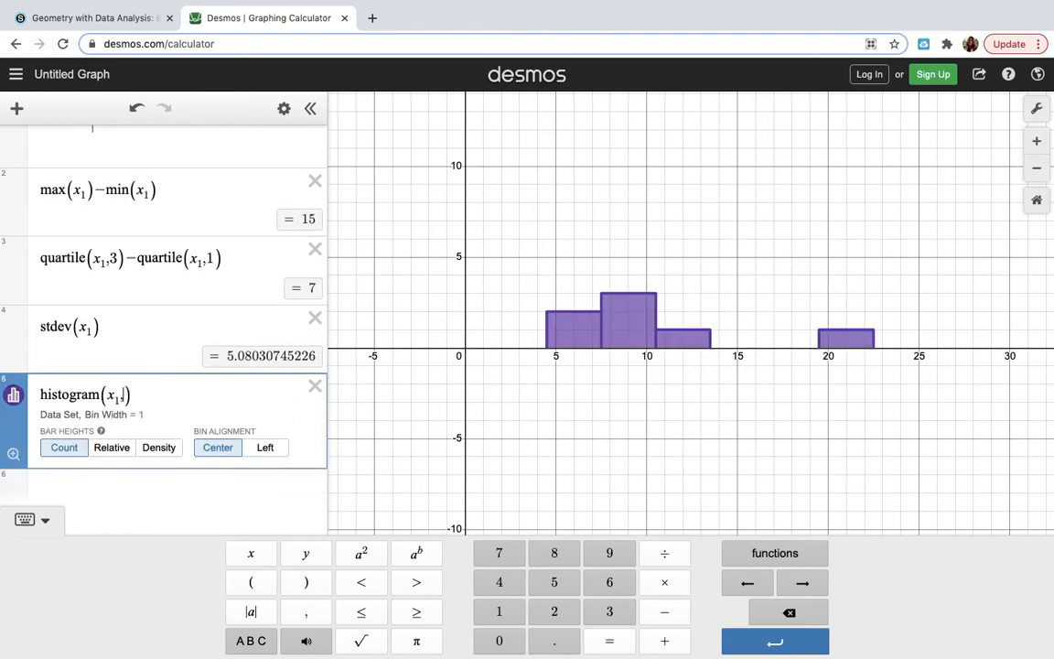
{"action": "type", "text": "4"}
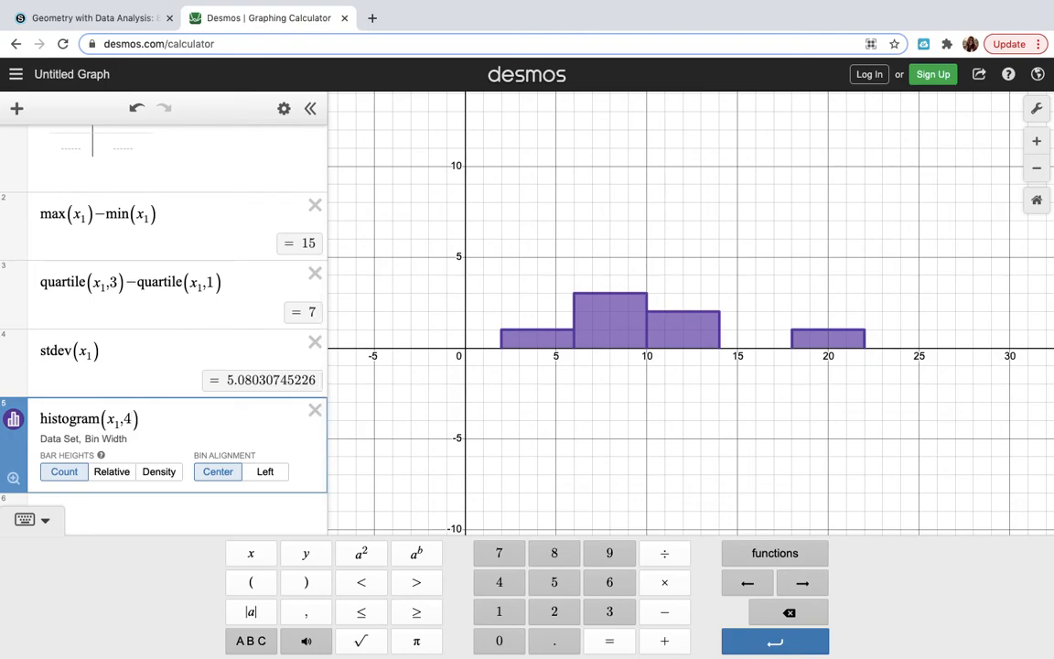
{"action": "scroll", "coordinate": [187, 510], "scroll_direction": "down", "scroll_amount": 1}
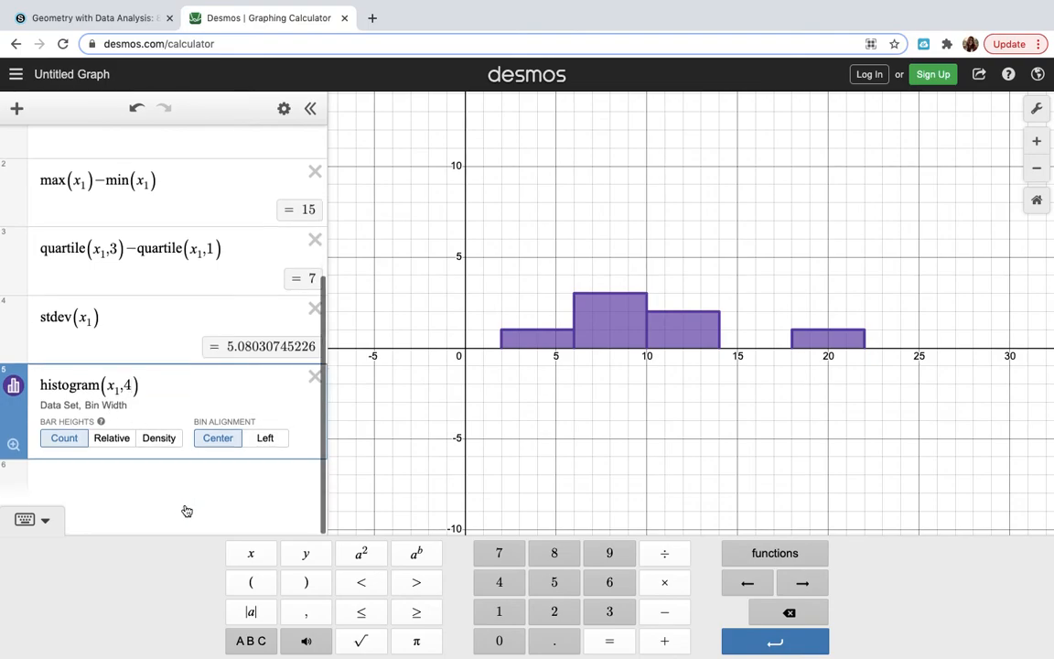
{"action": "scroll", "coordinate": [133, 363], "scroll_direction": "up", "scroll_amount": 5}
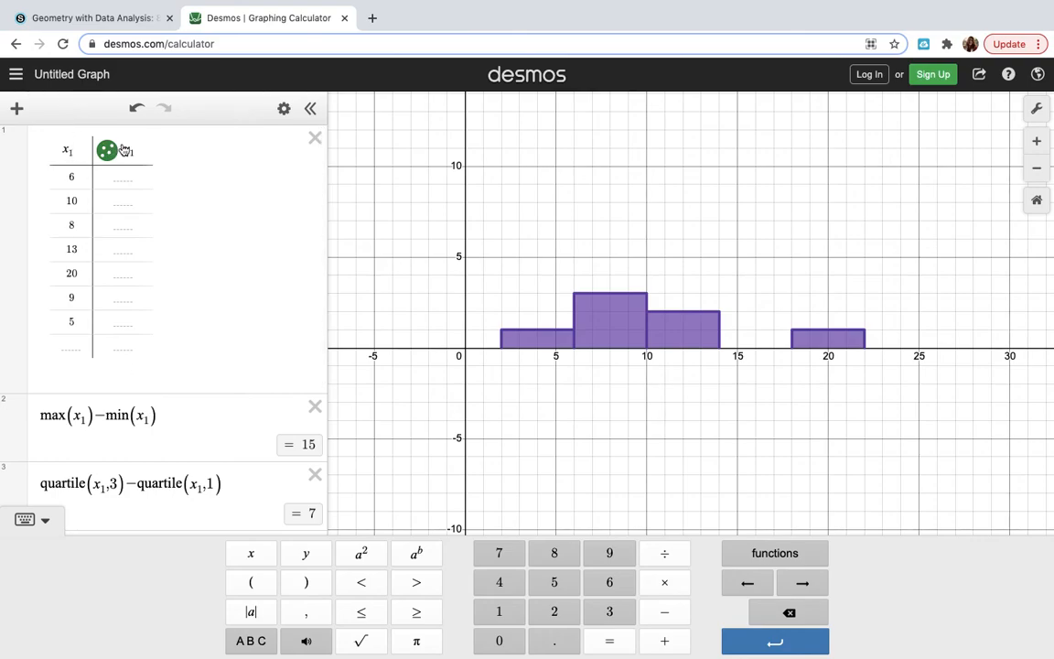
Create a dot plot of x₁ in a new expression line below the histogram, and delete the histogram expression.
{"action": "scroll", "coordinate": [125, 325], "scroll_direction": "down", "scroll_amount": 2}
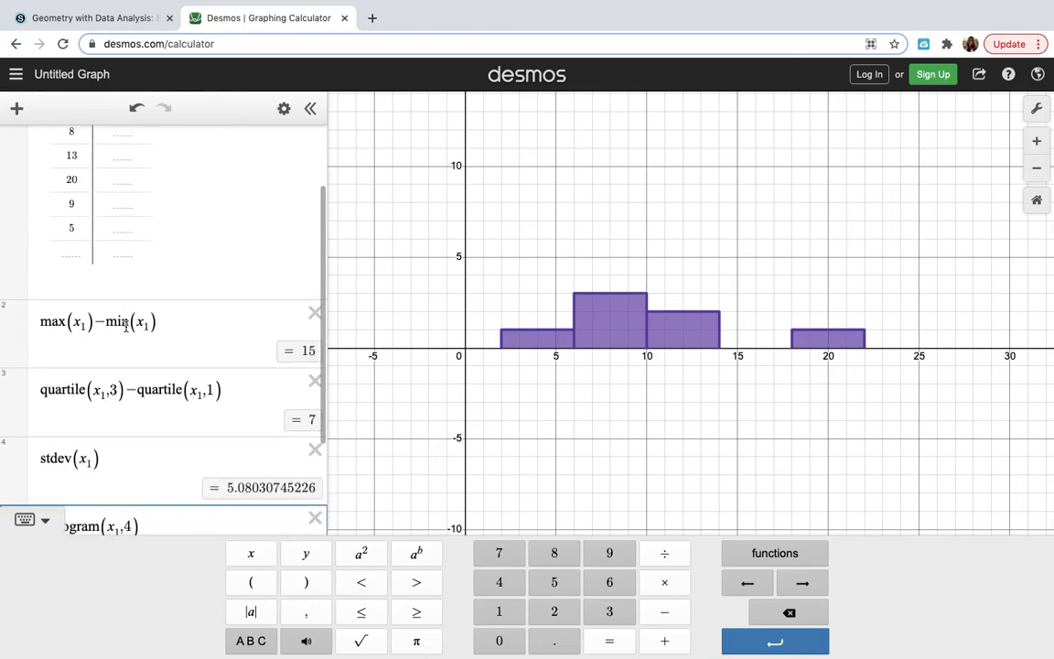
{"action": "scroll", "coordinate": [126, 325], "scroll_direction": "up", "scroll_amount": 1}
{"action": "scroll", "coordinate": [125, 325], "scroll_direction": "down", "scroll_amount": 3}
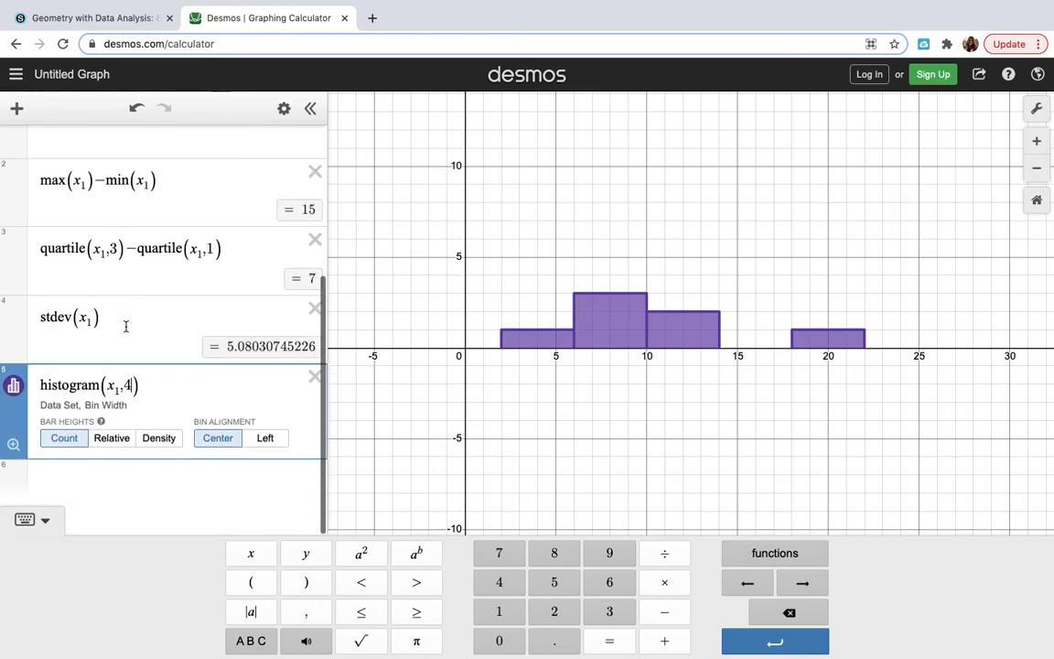
{"action": "left_click", "coordinate": [70, 481]}
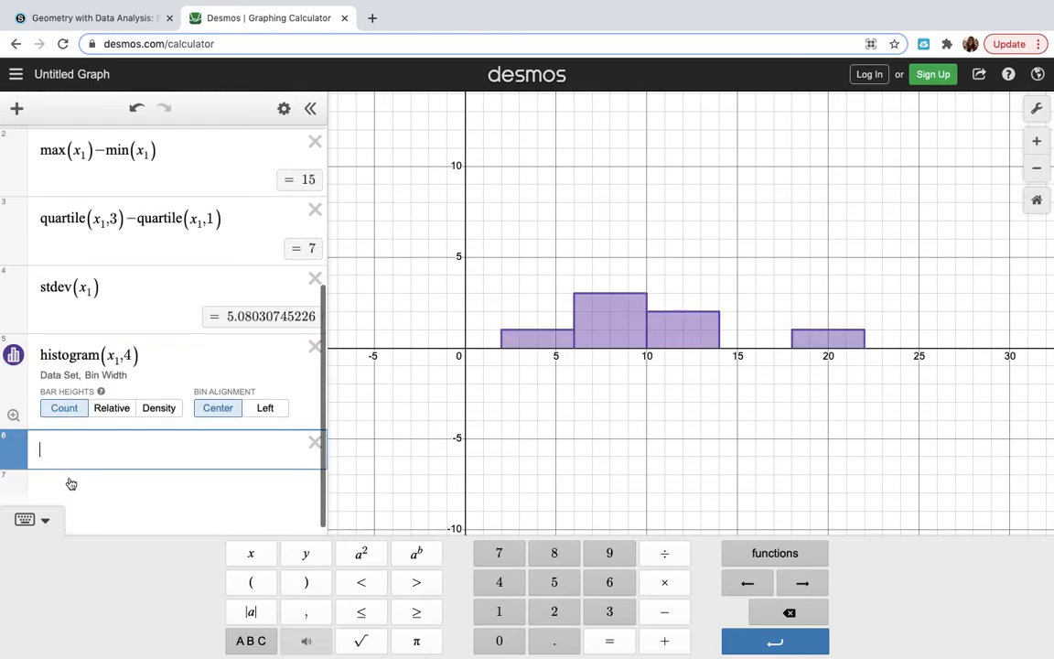
{"action": "left_click", "coordinate": [761, 555]}
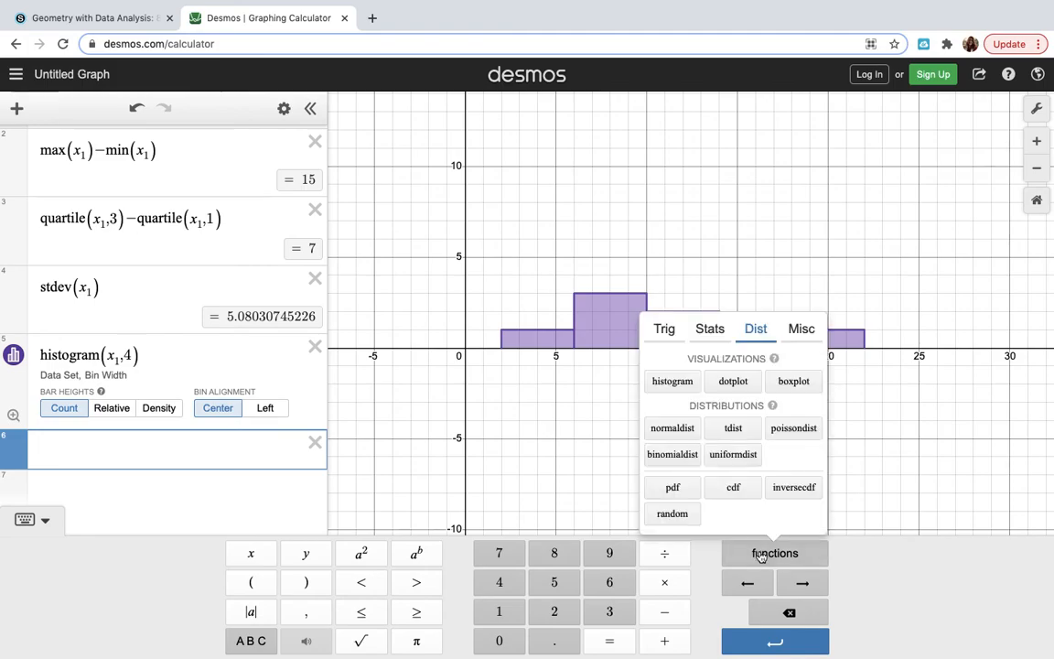
{"action": "left_click", "coordinate": [733, 380]}
{"action": "type", "text": "x1"}
{"action": "key", "text": "Right"}
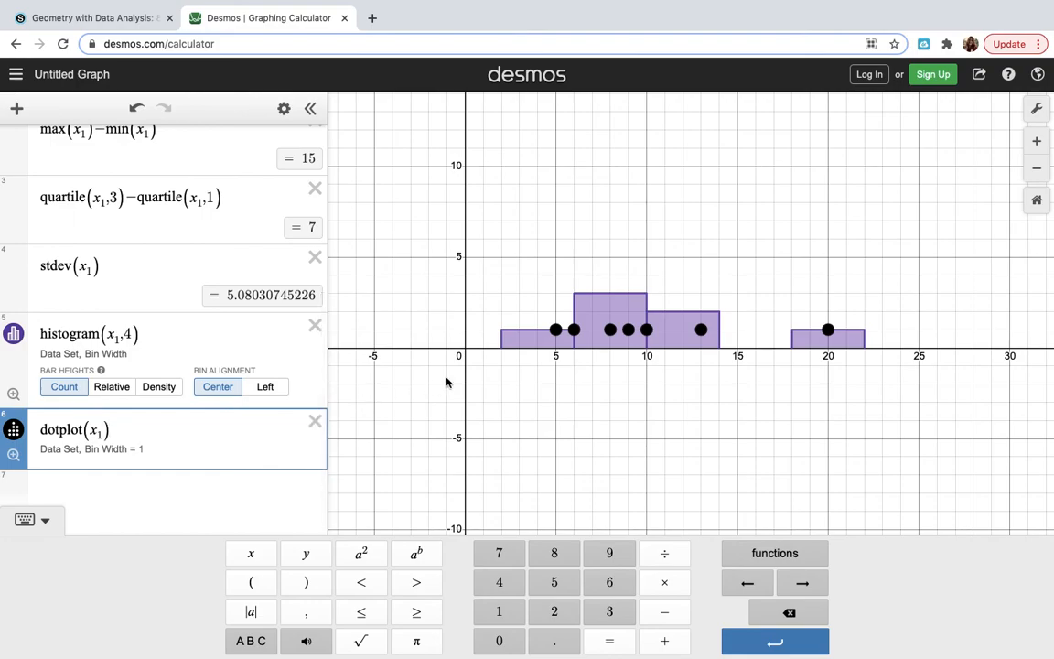
{"action": "left_click", "coordinate": [314, 328]}
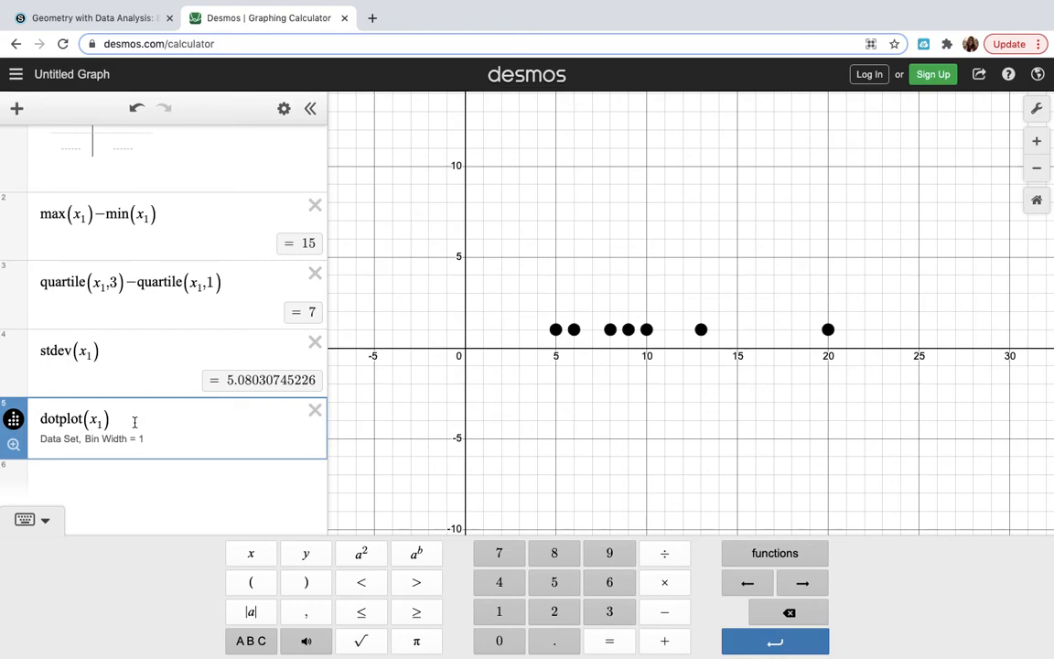
Create a box plot of x₁ in a new expression line below the dot plot, and delete the dot plot expression.
{"action": "left_click", "coordinate": [168, 475]}
{"action": "left_click", "coordinate": [780, 557]}
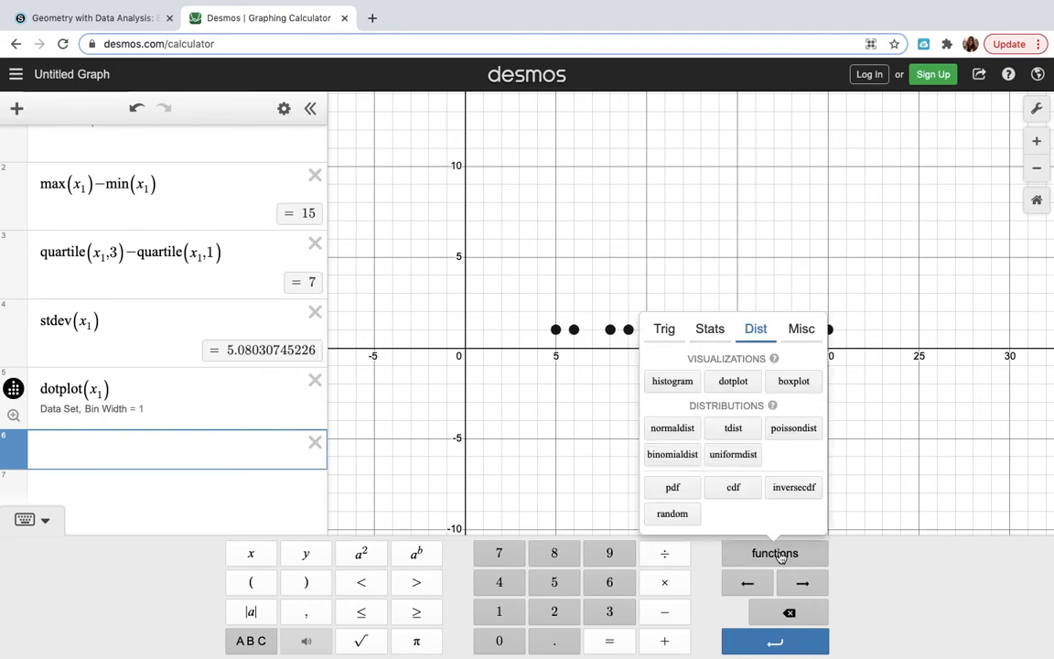
{"action": "left_click", "coordinate": [795, 313]}
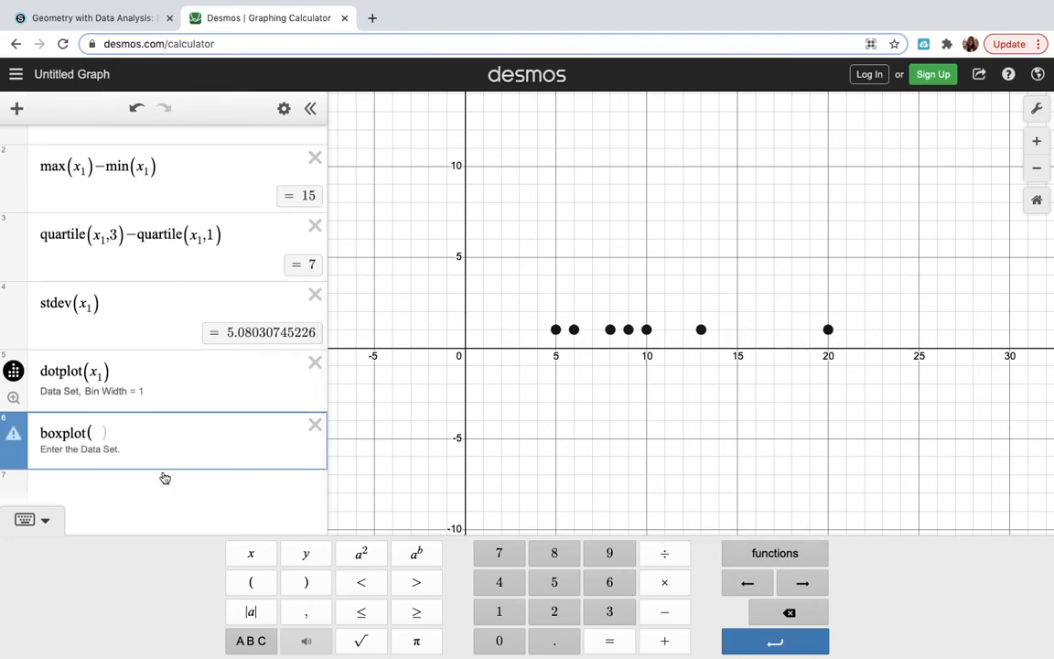
{"action": "type", "text": "x1"}
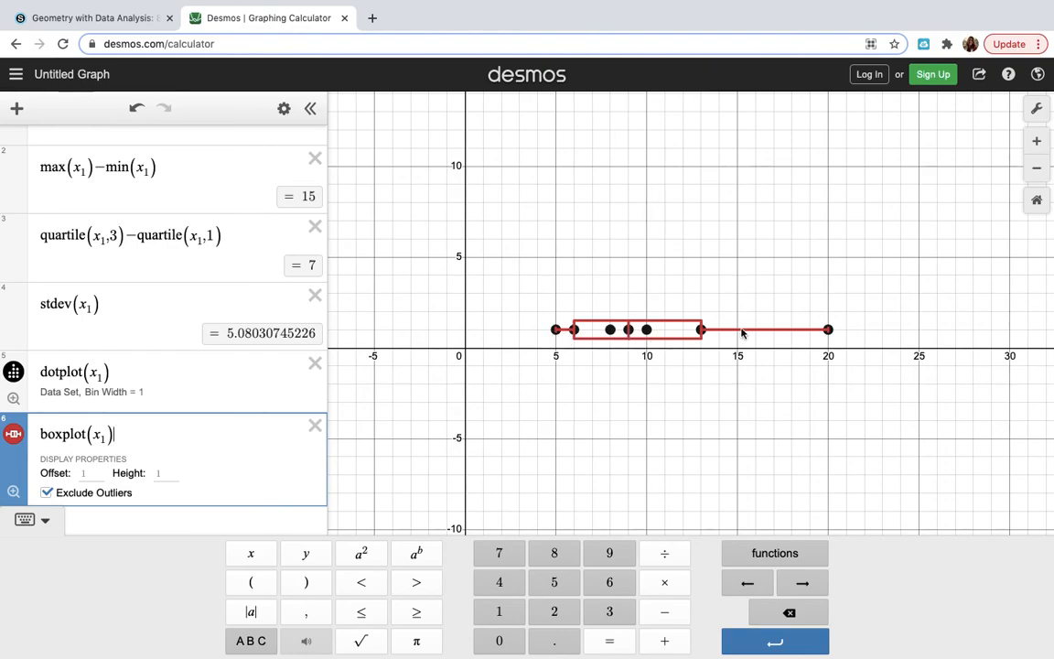
{"action": "left_click", "coordinate": [310, 369]}
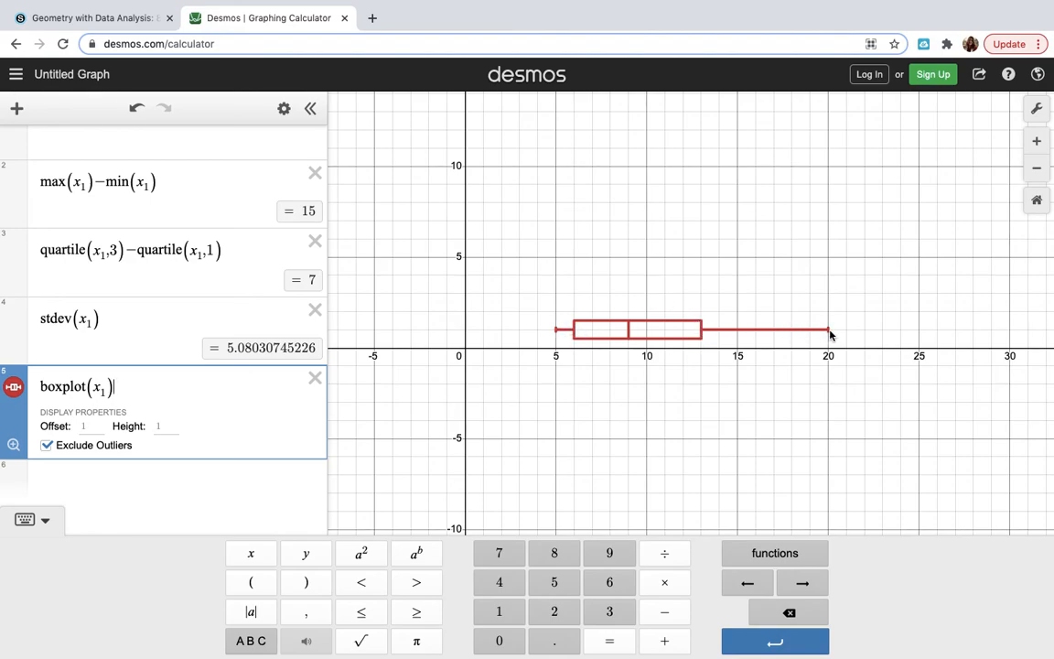
Toggle the box plot's Exclude Outliers option off and back on, and review the expression list up to the data table.
{"action": "scroll", "coordinate": [91, 470], "scroll_direction": "up", "scroll_amount": 5}
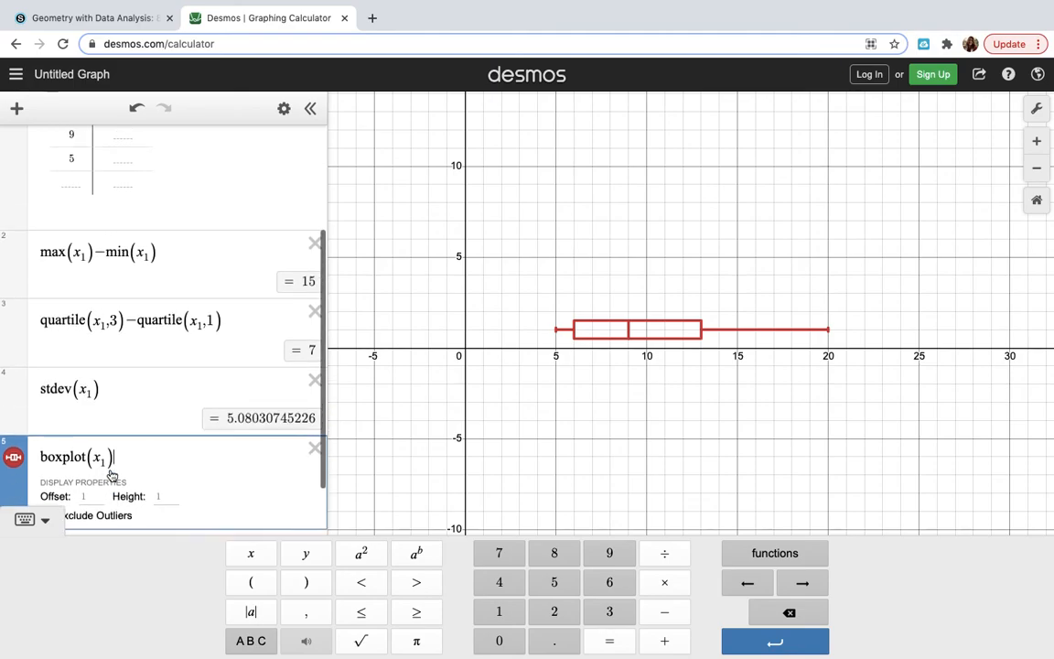
{"action": "scroll", "coordinate": [108, 469], "scroll_direction": "down", "scroll_amount": 5}
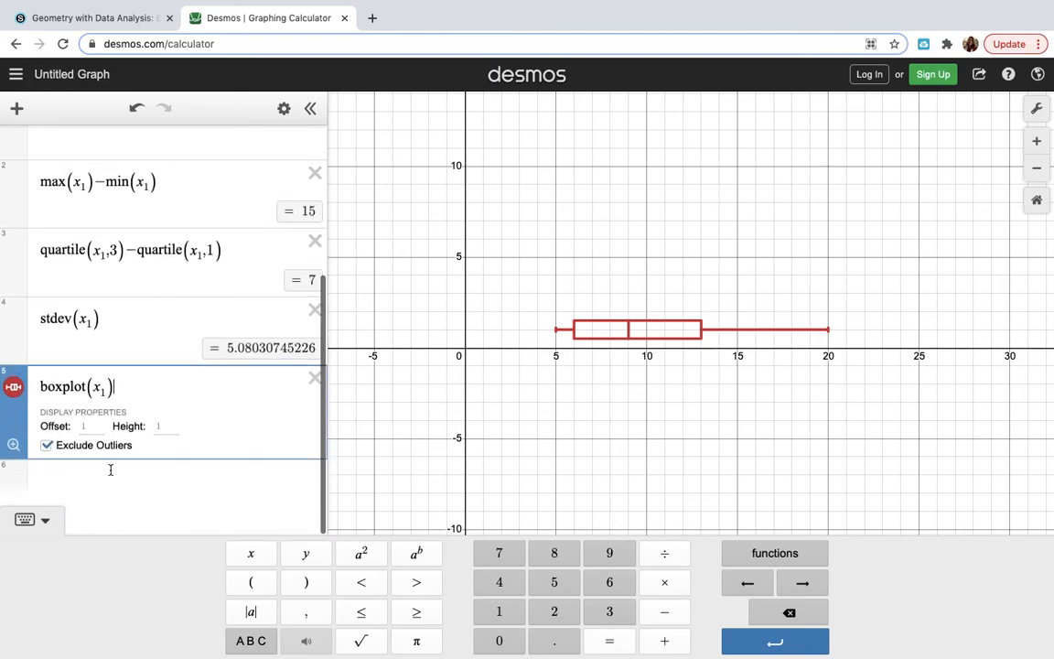
{"action": "left_click", "coordinate": [48, 452]}
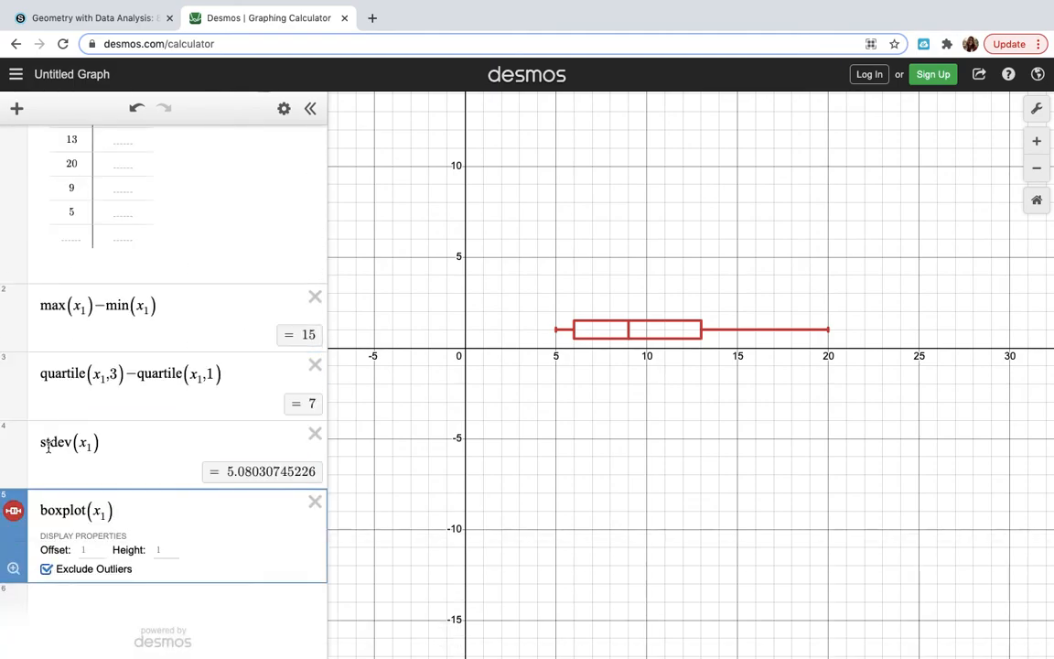
{"action": "left_click", "coordinate": [47, 571]}
{"action": "scroll", "coordinate": [296, 590], "scroll_direction": "up", "scroll_amount": 2}
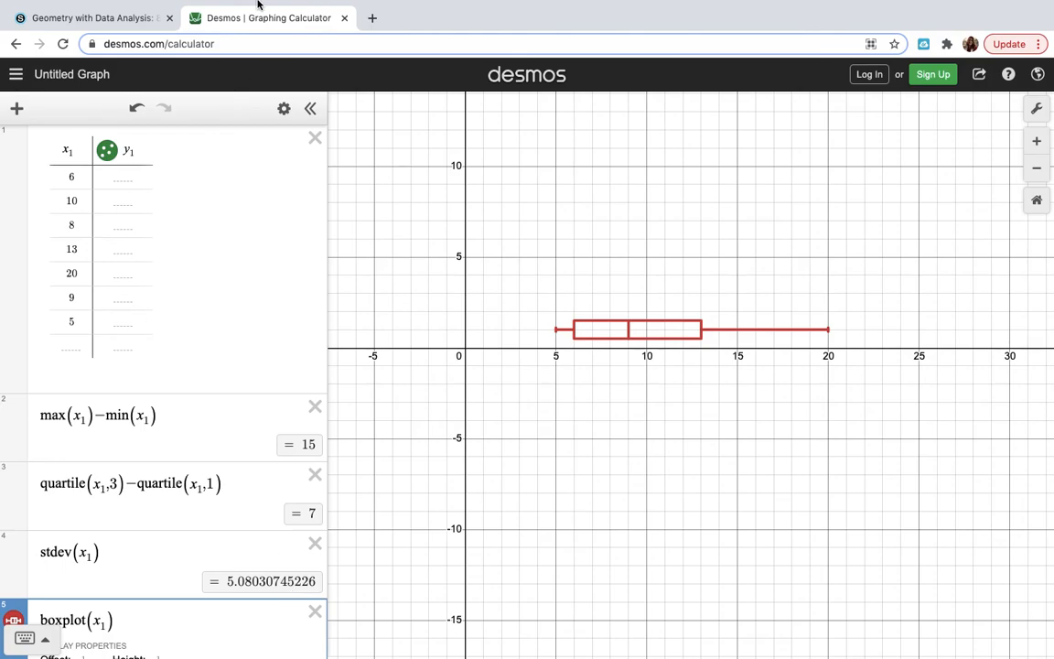
{"action": "mouse_move", "coordinate": [205, 7]}
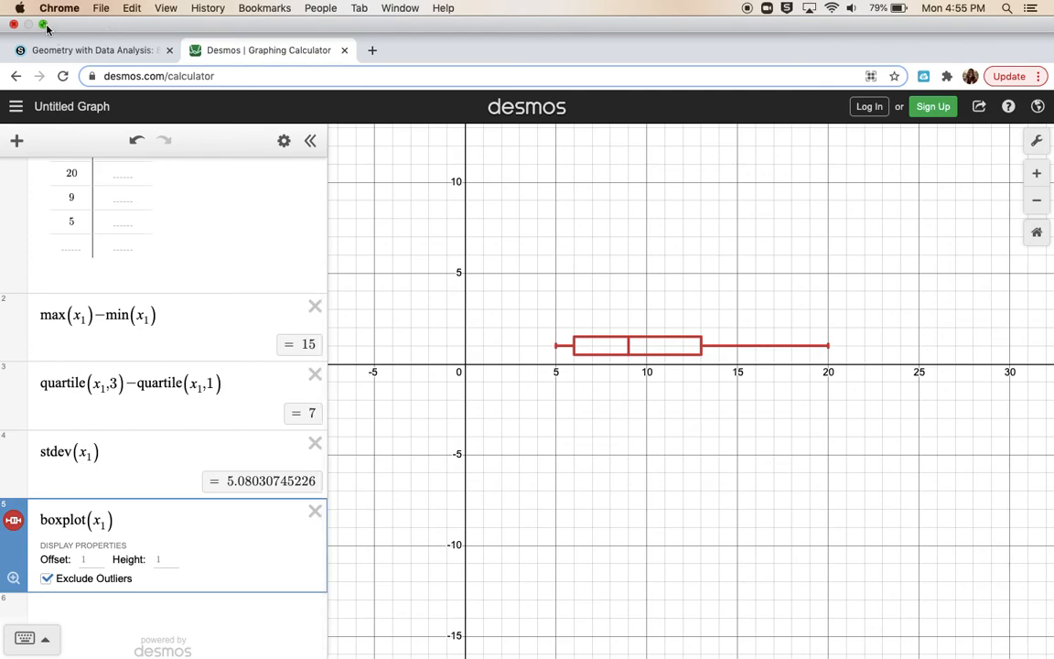